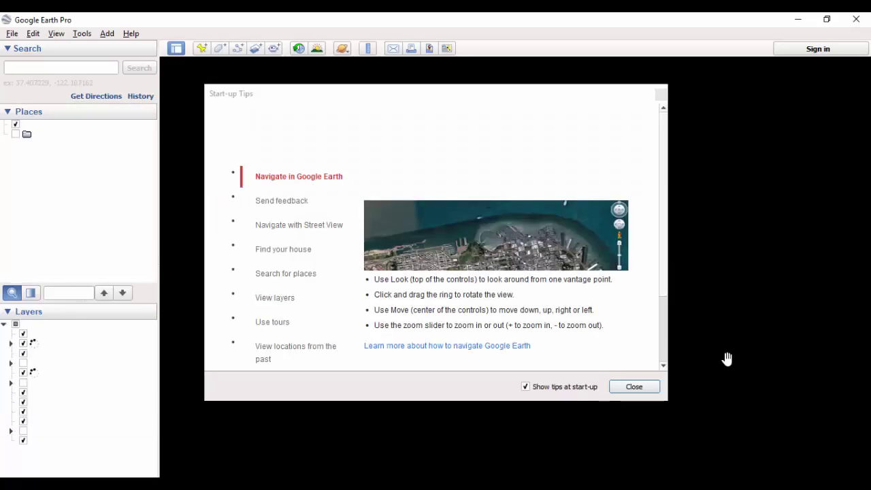
# Step: Close the start-up tips and search for 'pakistan' to fly the view there
pyautogui.click(634, 386)
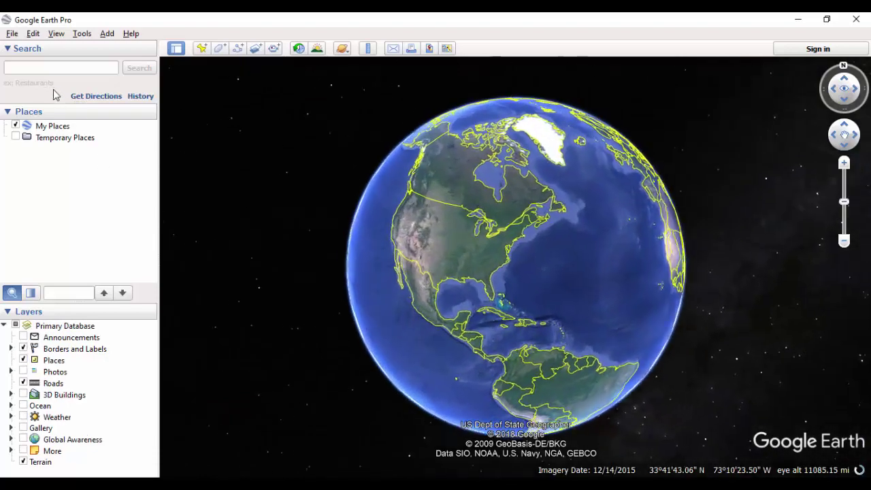
pyautogui.click(40, 69)
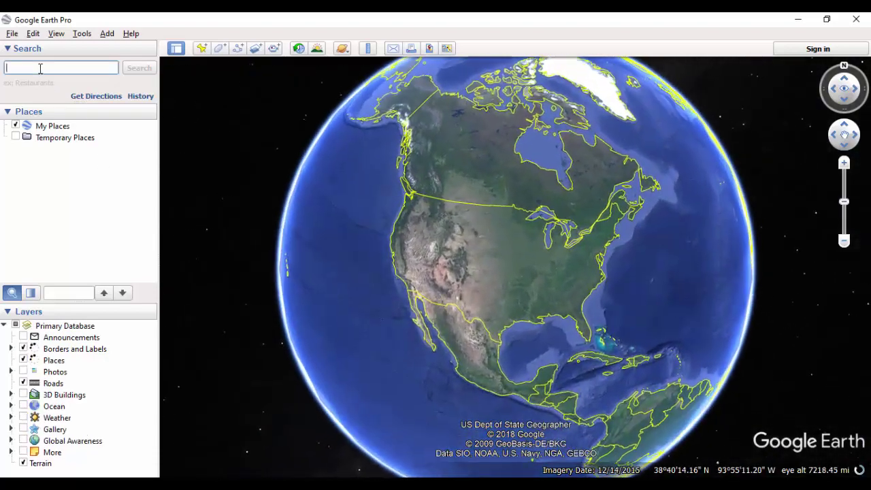
pyautogui.write('pak')
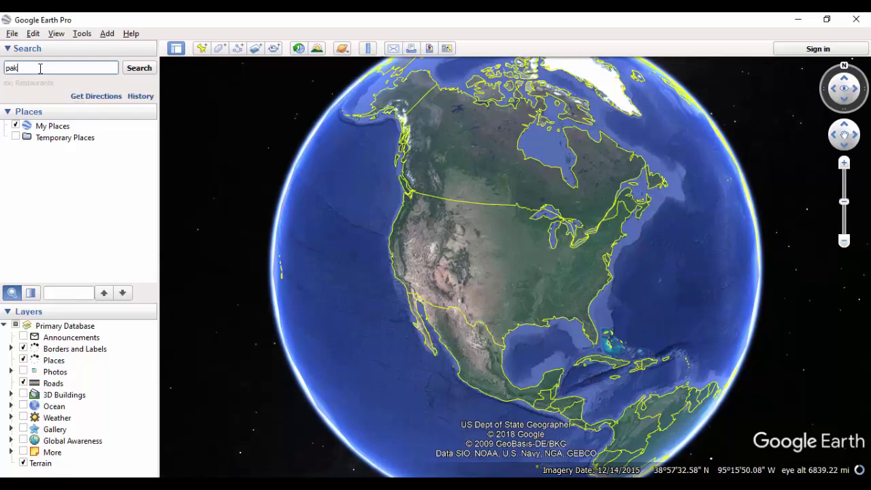
pyautogui.write('istan')
pyautogui.press('Return')
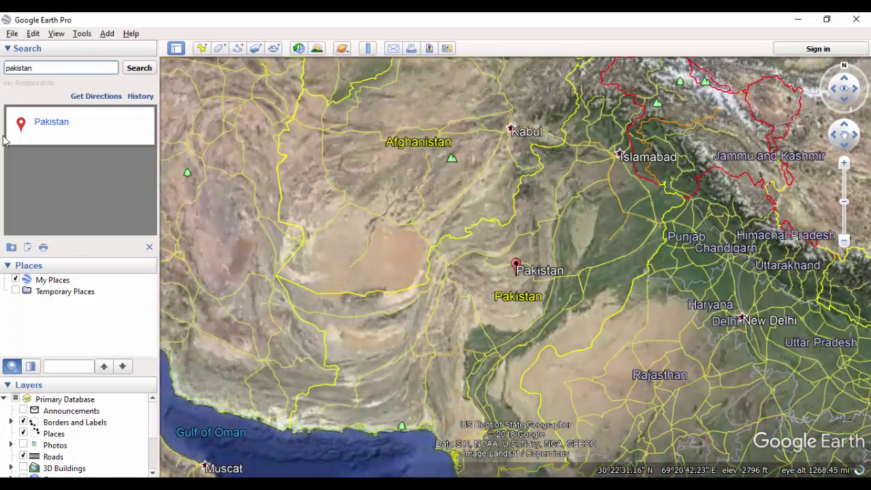
# Step: Replace the search text with the new query 'karachi to peshawa'
pyautogui.moveTo(34, 68); pyautogui.dragTo(3, 62)
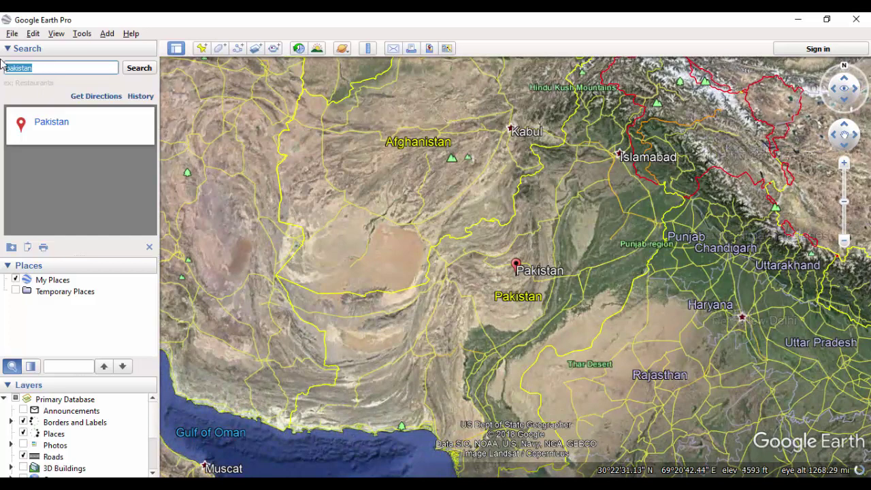
pyautogui.press('BackSpace')
pyautogui.write('beshaw')
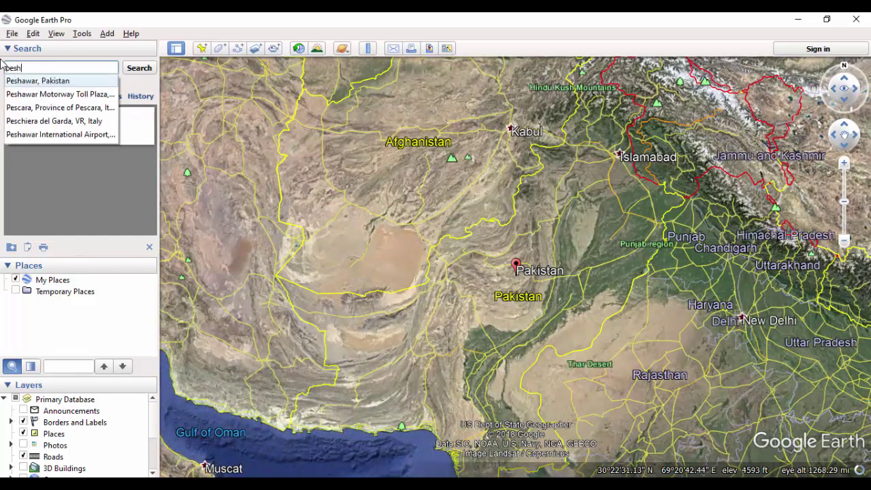
pyautogui.press('BackSpace')
pyautogui.press('BackSpace')
pyautogui.press('BackSpace')
pyautogui.press('BackSpace')
pyautogui.press('BackSpace')
pyautogui.press('BackSpace')
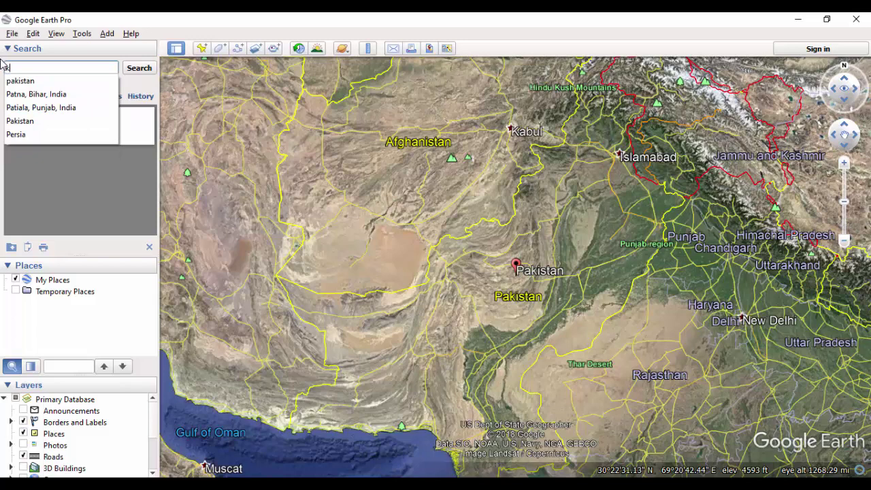
pyautogui.write('karachi to ')
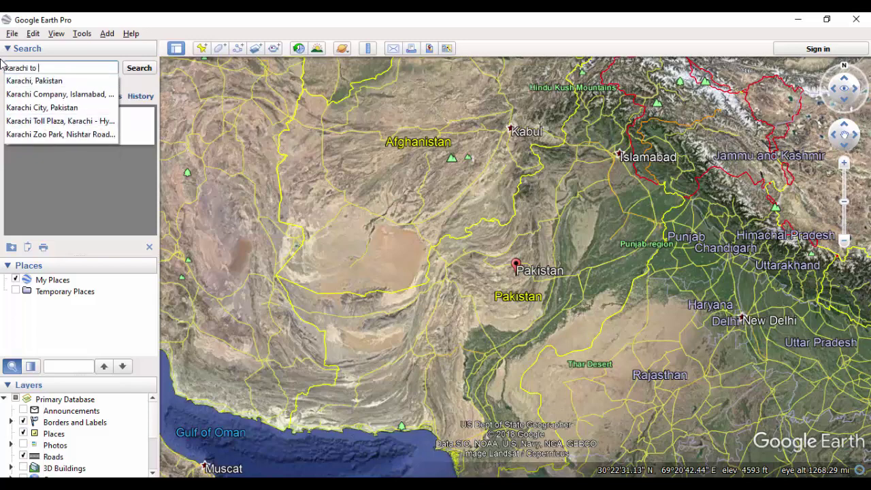
pyautogui.write('peshawar')
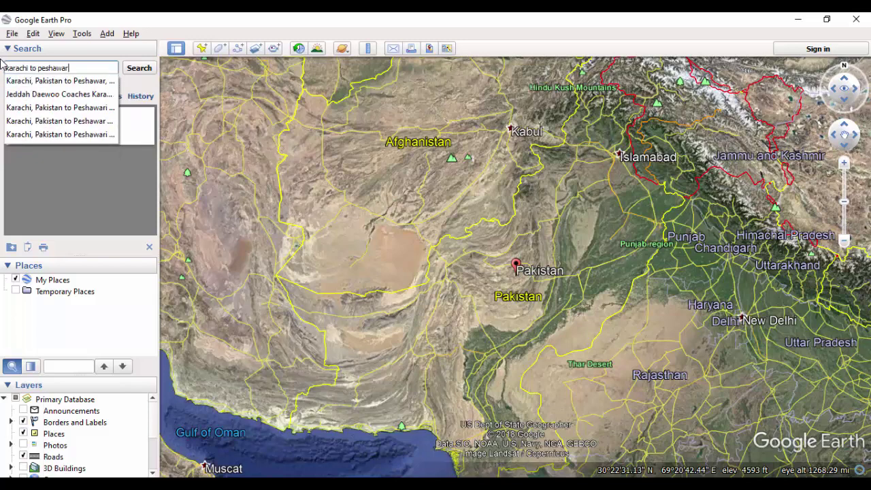
# Step: Run the Karachi to Peshawar directions search and pick the National Hwy 5 route
pyautogui.press('Return')
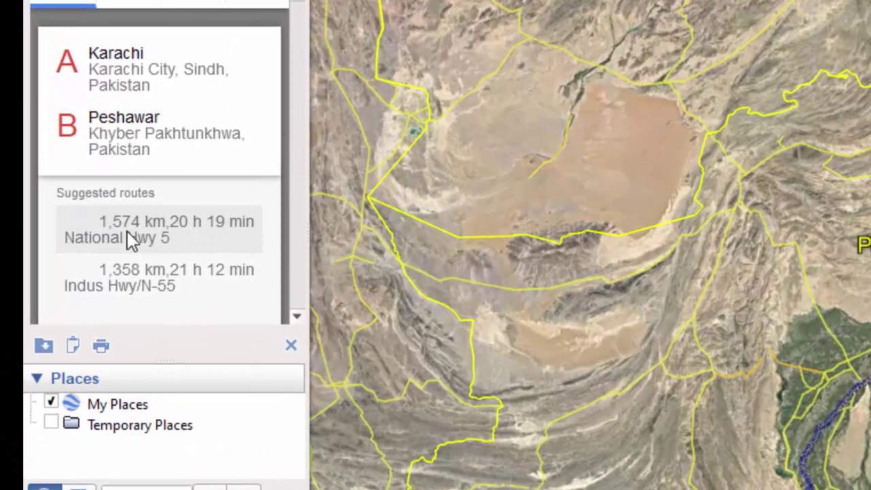
pyautogui.click(44, 346)
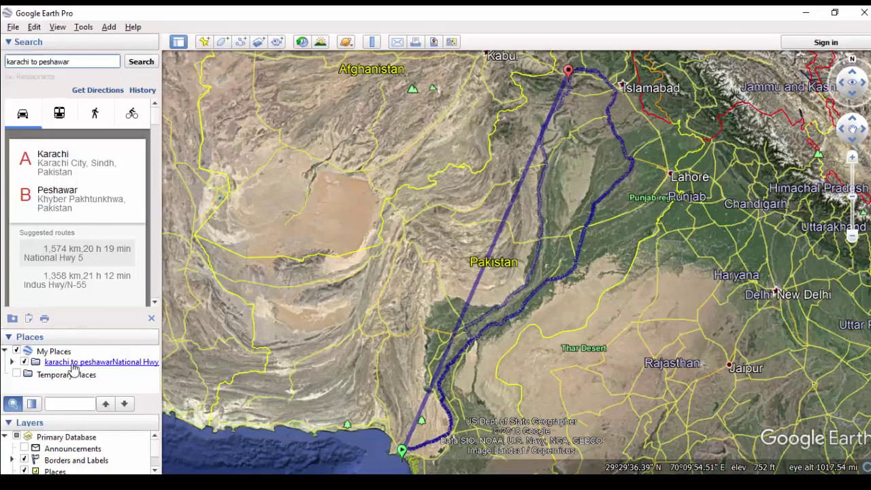
# Step: Save the route folder as 'karachi to peshawarNational Hwy 5.kmz' in Downloads
pyautogui.rightClick(74, 362)
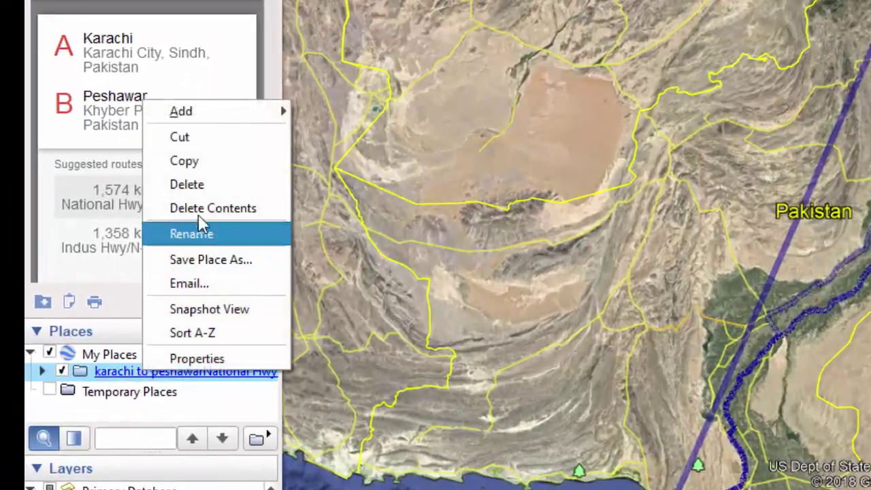
pyautogui.click(219, 259)
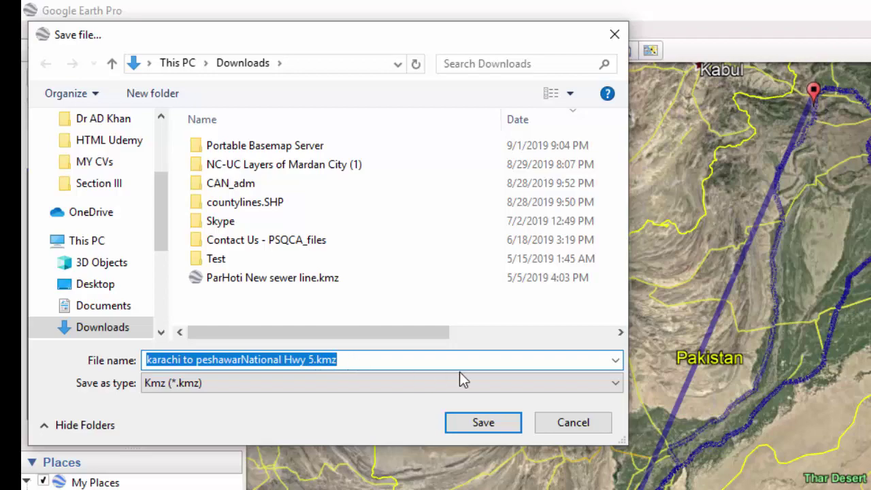
pyautogui.click(467, 422)
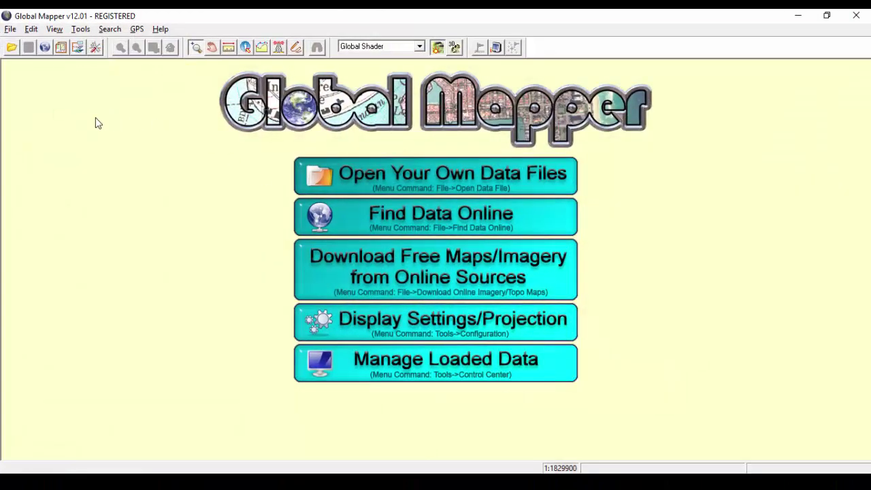
# Step: Open 'karachi to peshawarNational Hwy 5.kmz' with the file type filter set to KML Files
pyautogui.click(446, 189)
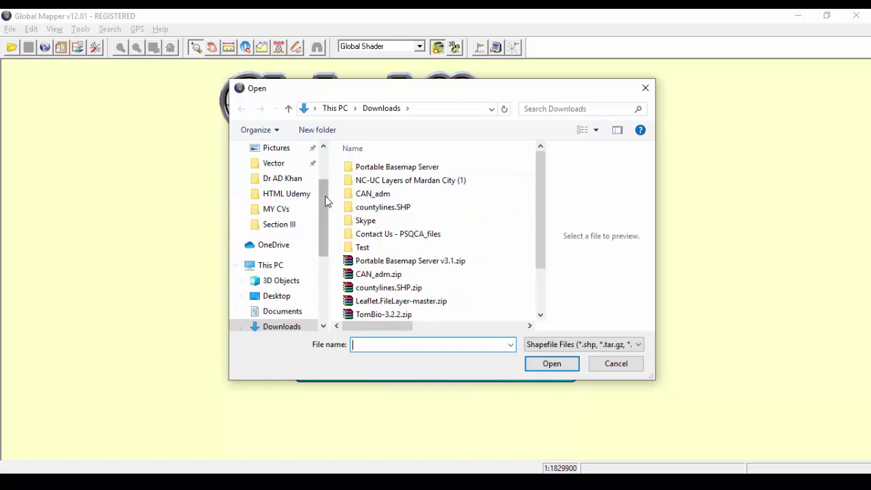
pyautogui.scroll(-1, 439, 206)
pyautogui.scroll(1, 442, 239)
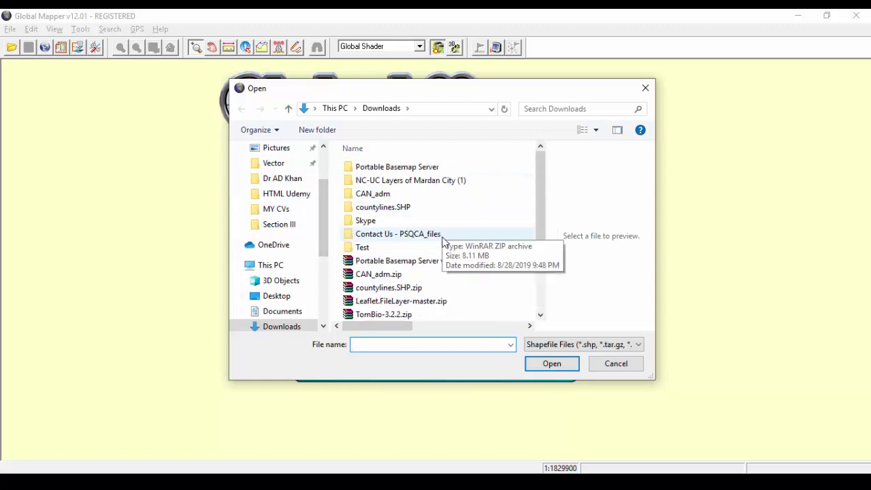
pyautogui.click(591, 346)
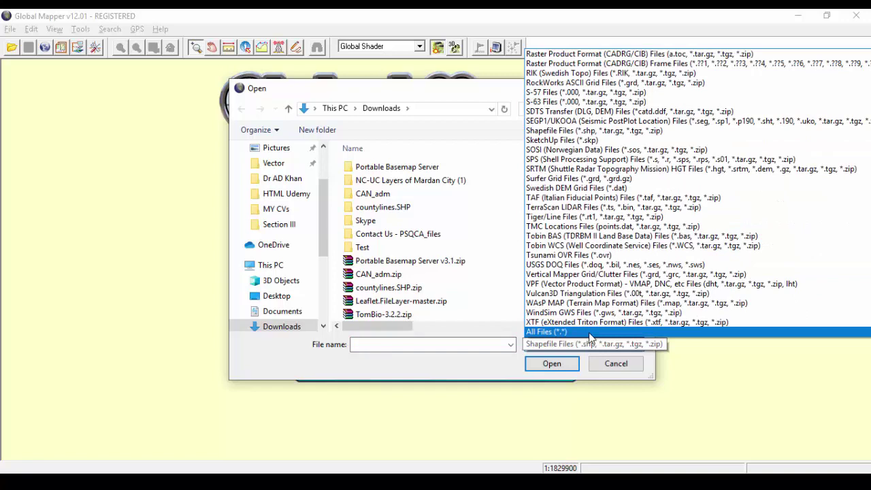
pyautogui.scroll(10, 591, 338)
pyautogui.scroll(-1, 591, 335)
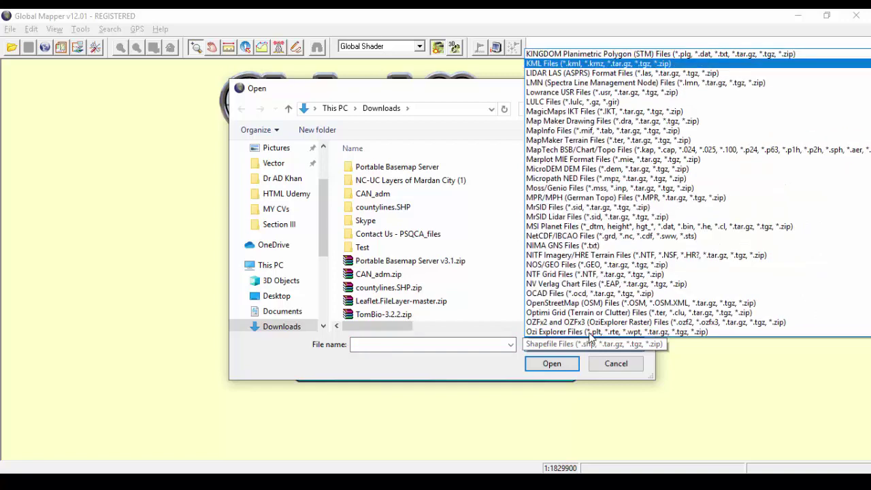
pyautogui.click(589, 337)
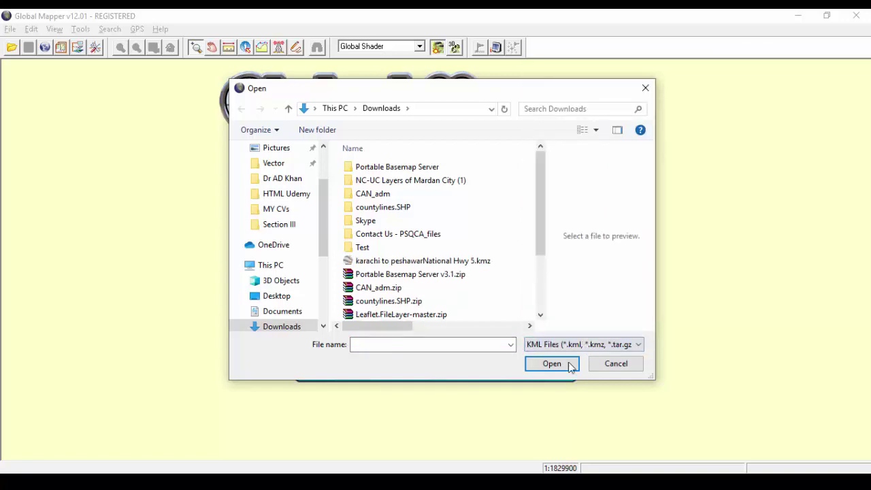
pyautogui.click(385, 265)
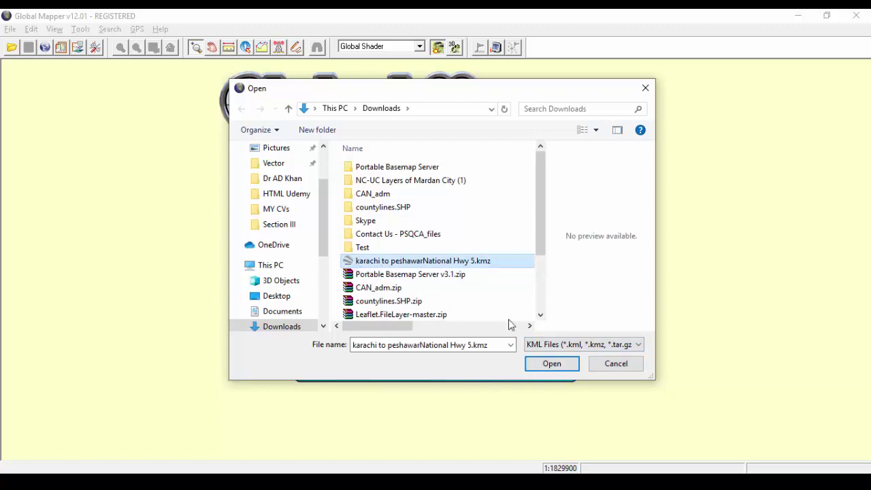
pyautogui.click(551, 365)
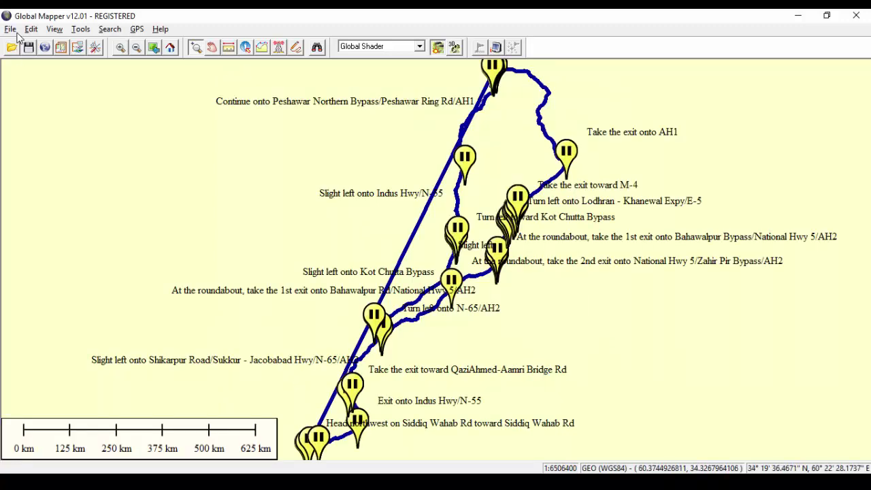
# Step: Export the loaded route in Shapefile vector format, dismissing the projection tip
pyautogui.click(11, 28)
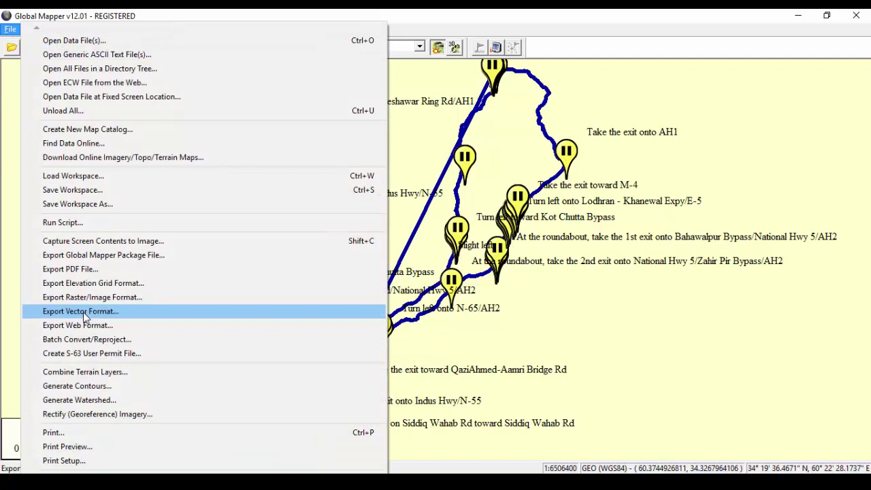
pyautogui.click(106, 314)
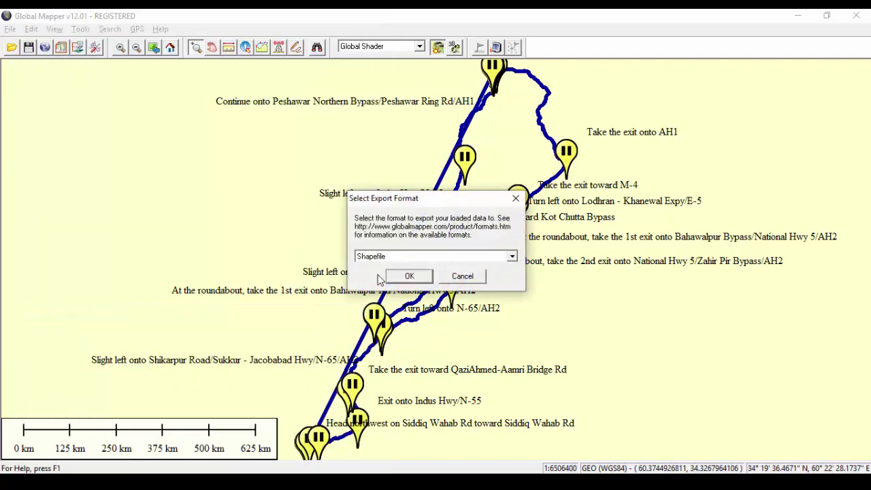
pyautogui.click(411, 279)
pyautogui.click(407, 322)
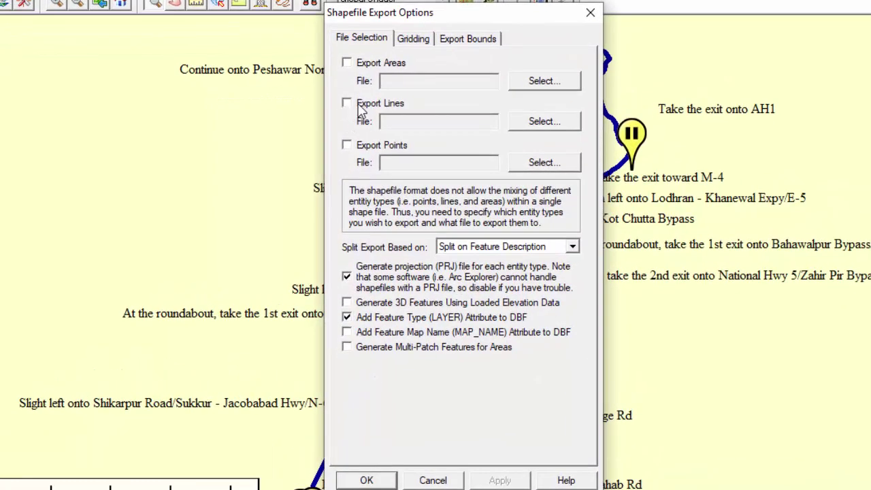
# Step: Export lines as 'Road-Karachi to Peshawar' in E:\Sheraz\Vector, split on feature description
pyautogui.click(347, 102)
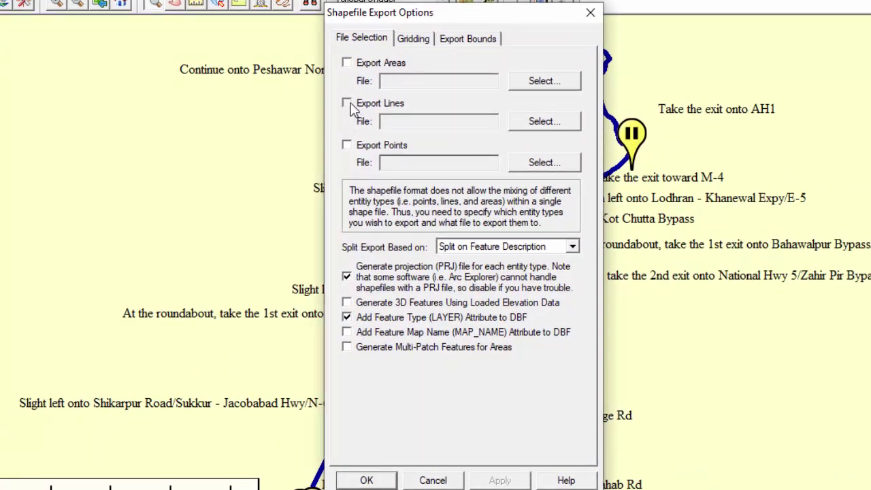
pyautogui.click(544, 121)
pyautogui.click(415, 350)
pyautogui.write('Road')
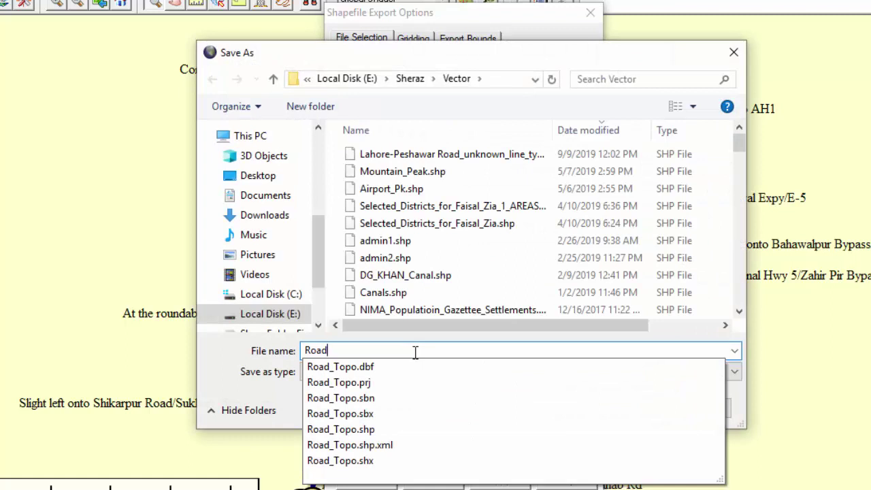
pyautogui.write('-Karachi to Peshawar')
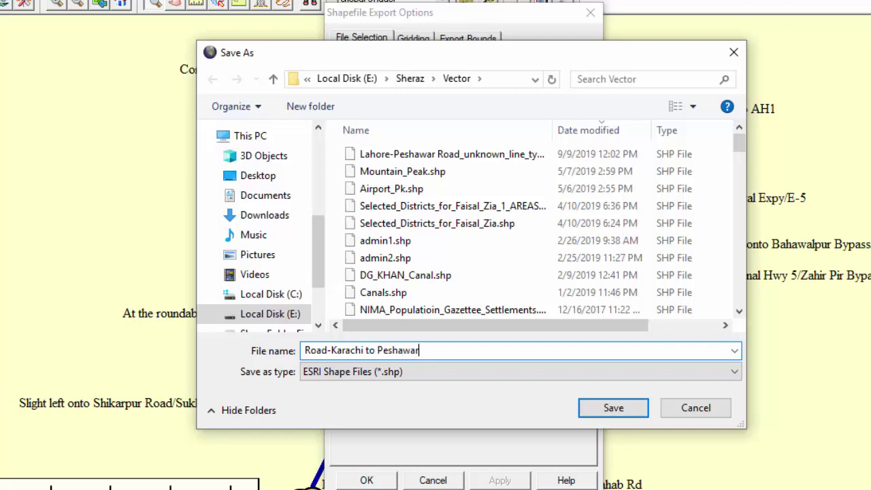
pyautogui.press('Return')
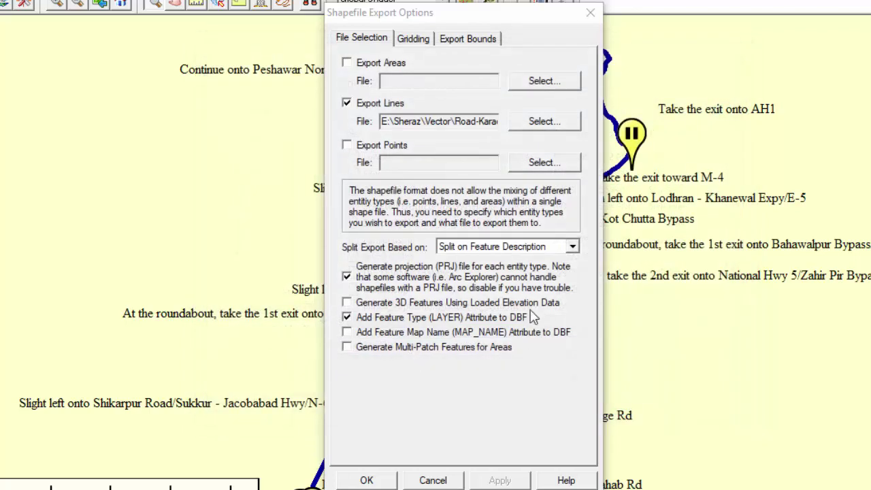
pyautogui.click(507, 247)
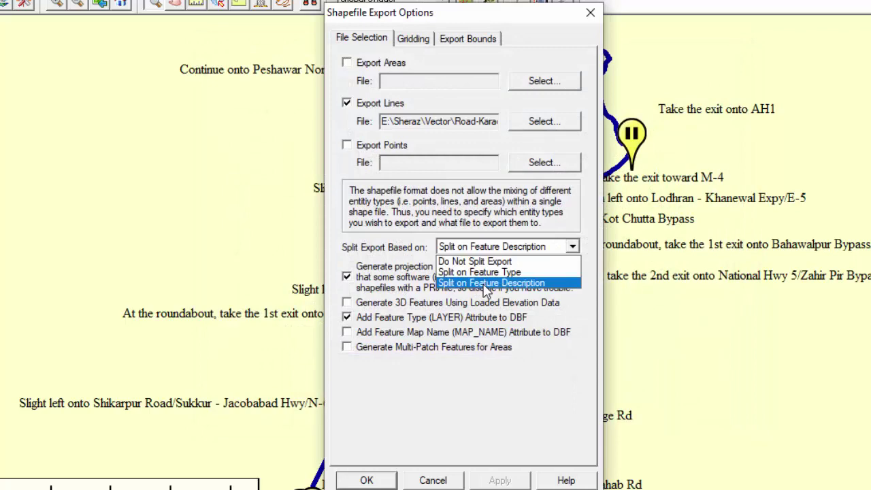
pyautogui.click(486, 283)
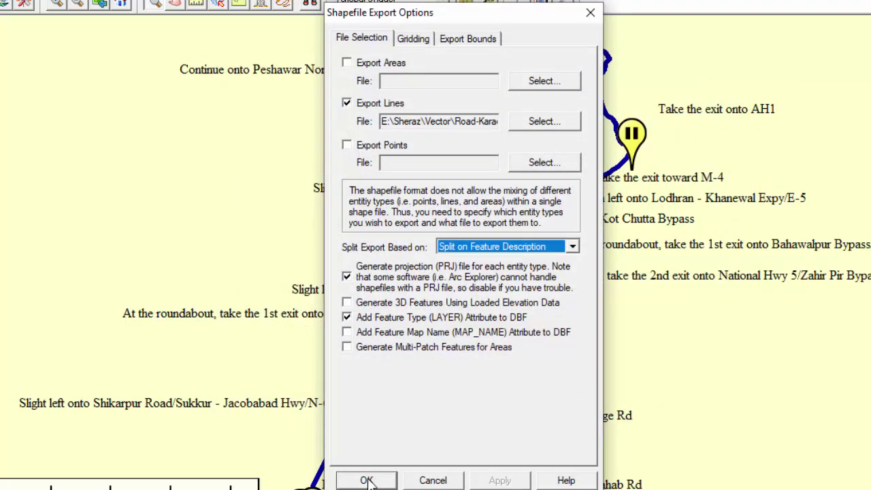
pyautogui.click(366, 480)
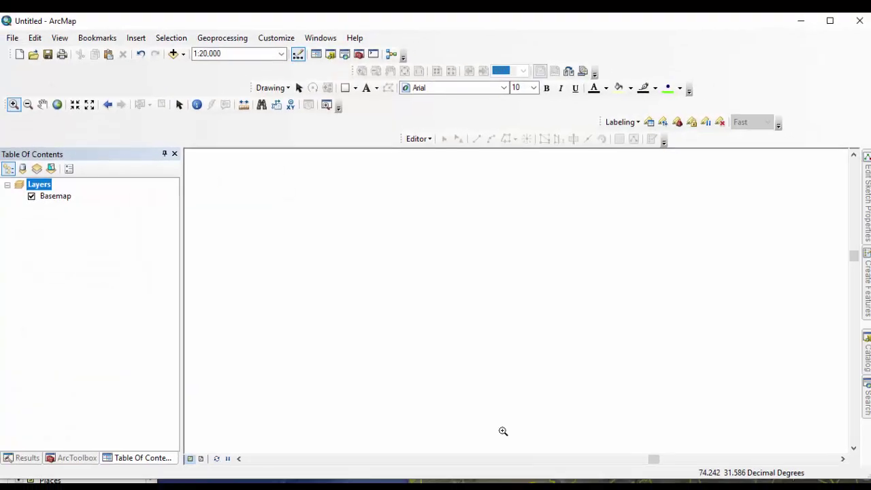
# Step: Open Add Data from the Layers context menu to browse the Vector folder
pyautogui.rightClick(49, 192)
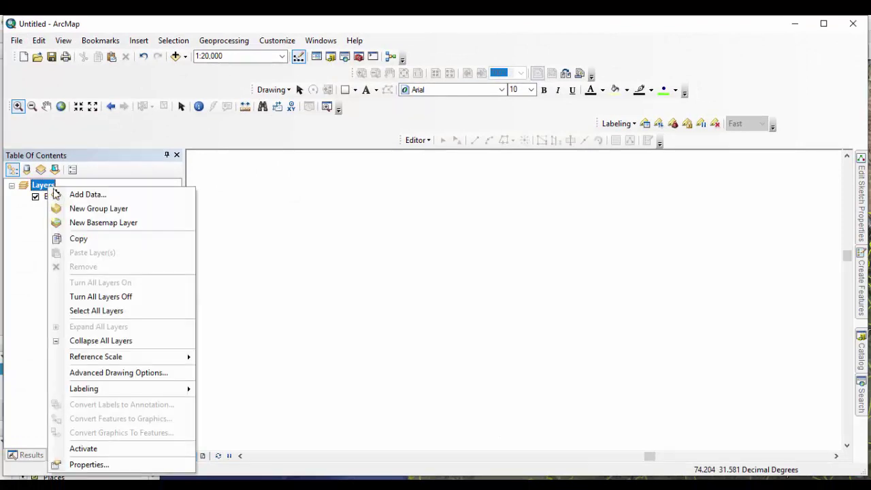
pyautogui.click(79, 195)
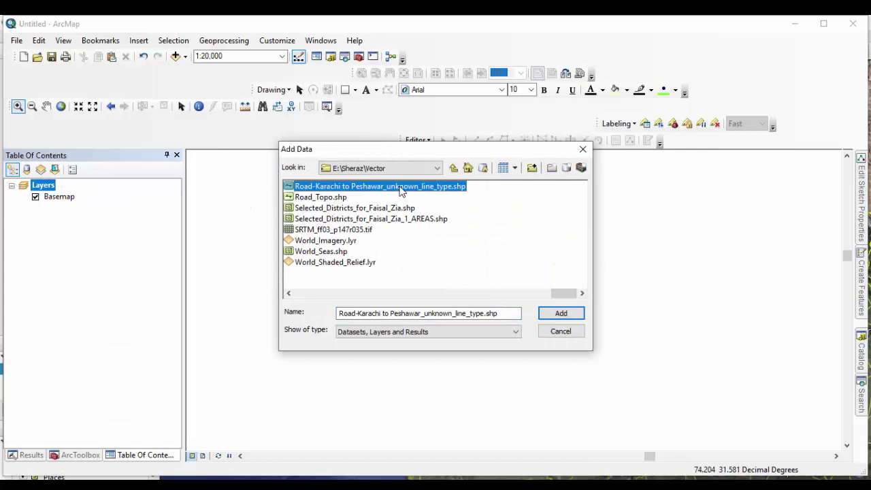
# Step: Add the Road-Karachi to Peshawar line shapefile and open its attribute table
pyautogui.click(554, 317)
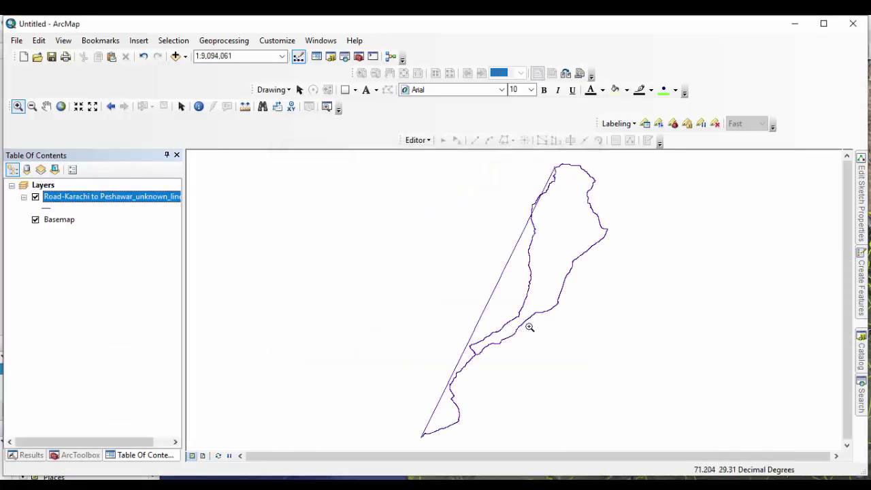
pyautogui.rightClick(116, 197)
pyautogui.click(170, 231)
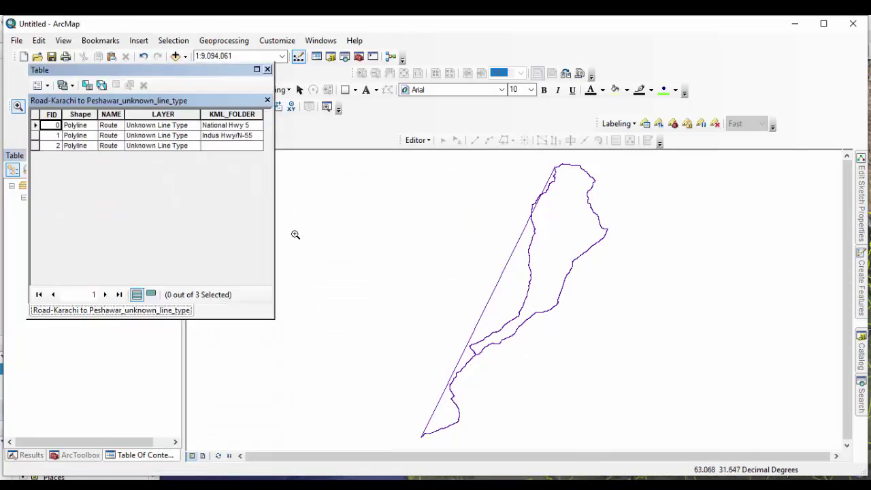
# Step: Select routes FID 0, 1 and 2 in turn to see each on the map
pyautogui.click(35, 126)
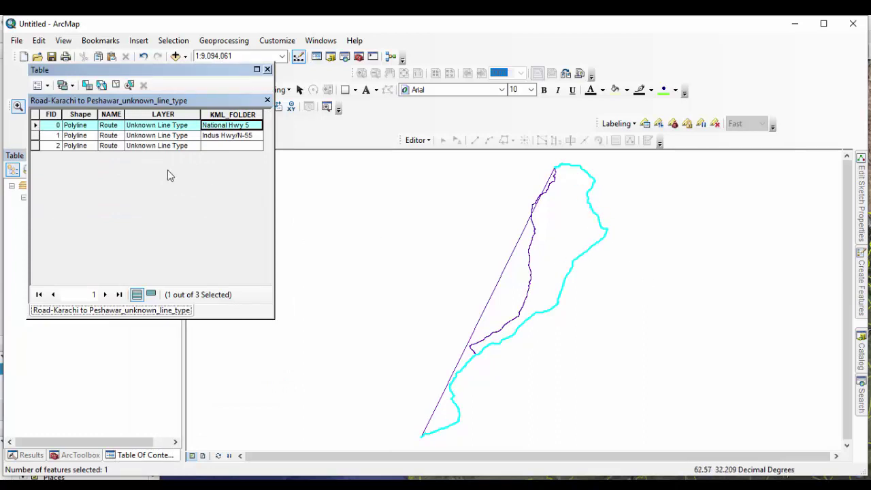
pyautogui.click(35, 136)
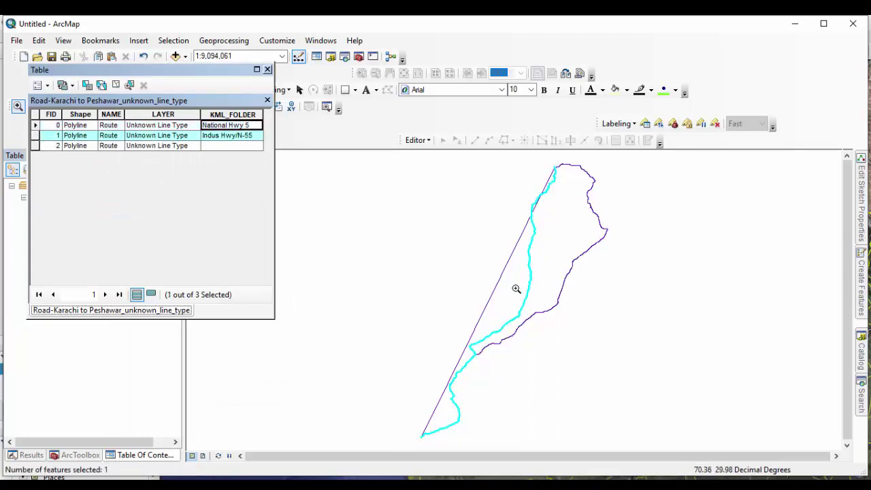
pyautogui.click(36, 146)
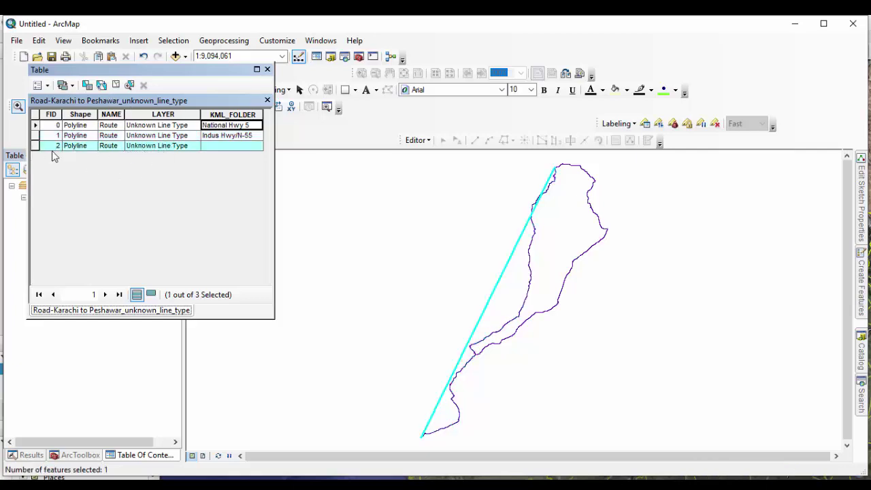
pyautogui.moveTo(208, 101); pyautogui.dragTo(297, 172)
# Step: Start editing, delete the straight-line route FID 2, then stop editing and save changes
pyautogui.click(417, 140)
pyautogui.click(445, 154)
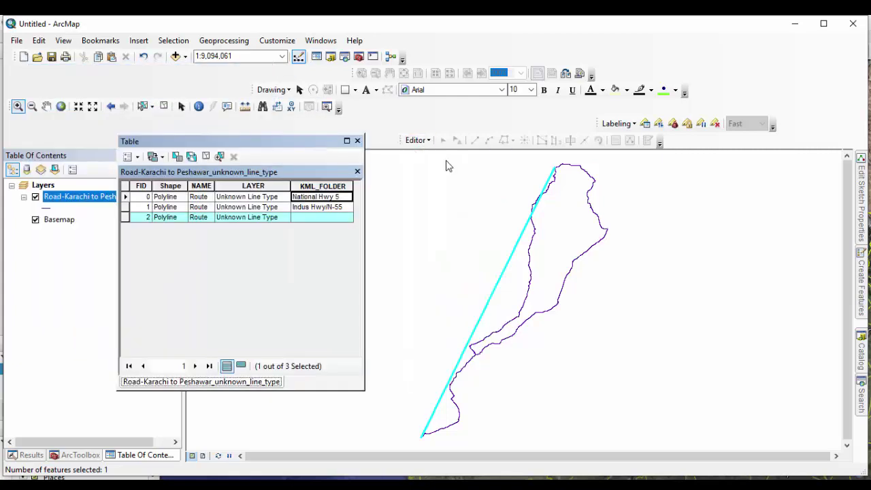
pyautogui.rightClick(134, 218)
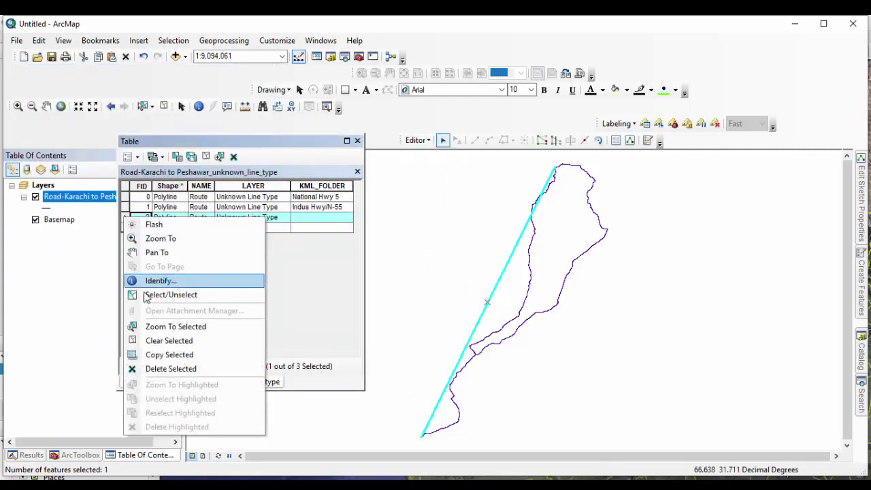
pyautogui.click(152, 368)
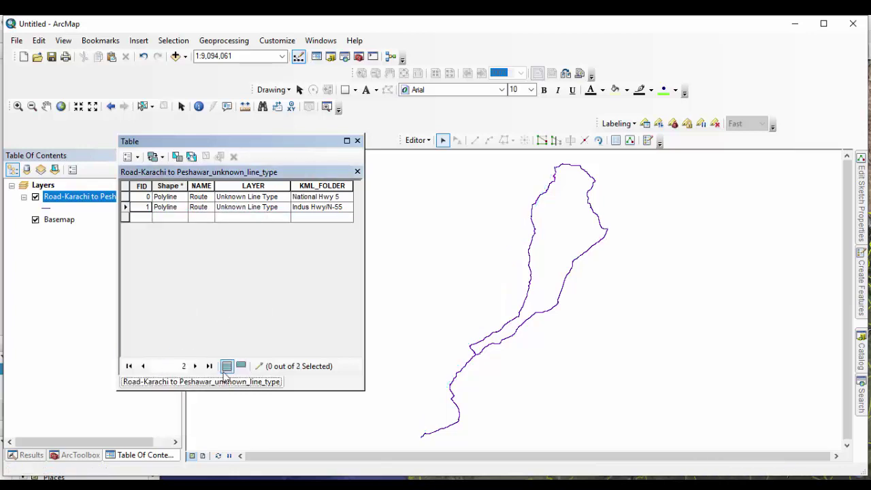
pyautogui.click(357, 141)
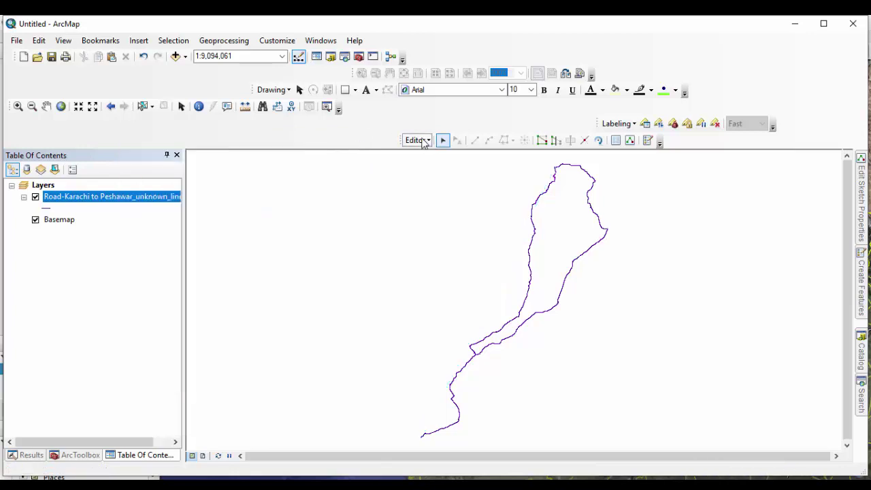
pyautogui.click(418, 140)
pyautogui.click(442, 169)
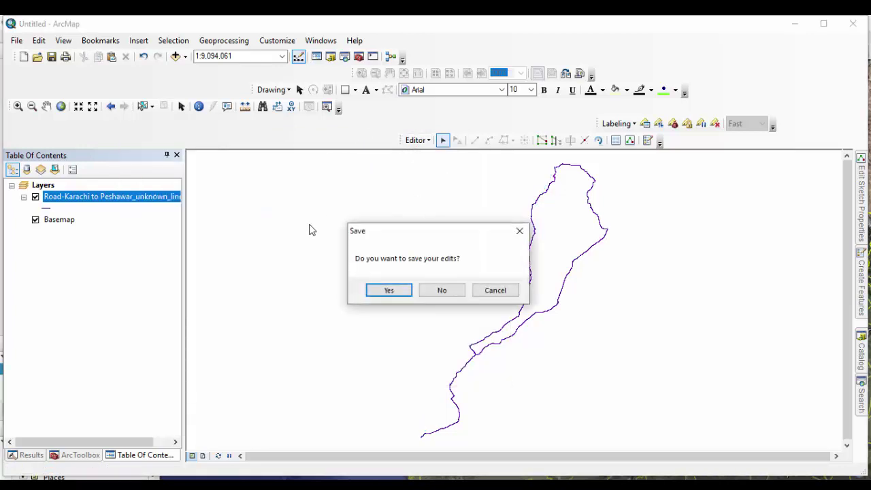
pyautogui.click(389, 290)
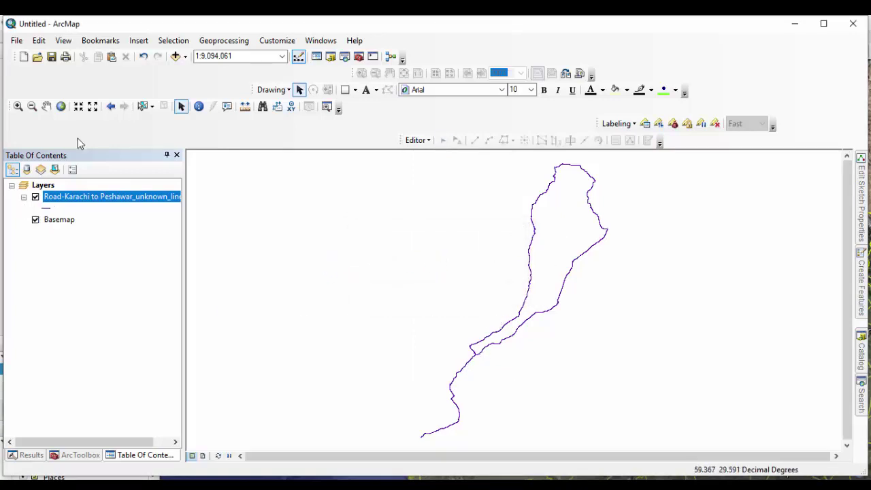
# Step: Add the Imagery basemap beneath the roads, dismissing the coordinate system warning
pyautogui.click(185, 57)
pyautogui.click(215, 84)
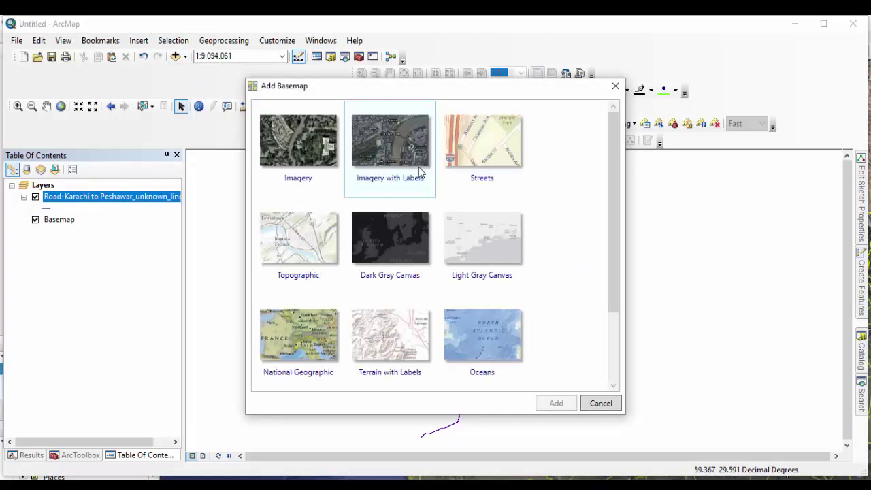
pyautogui.click(303, 144)
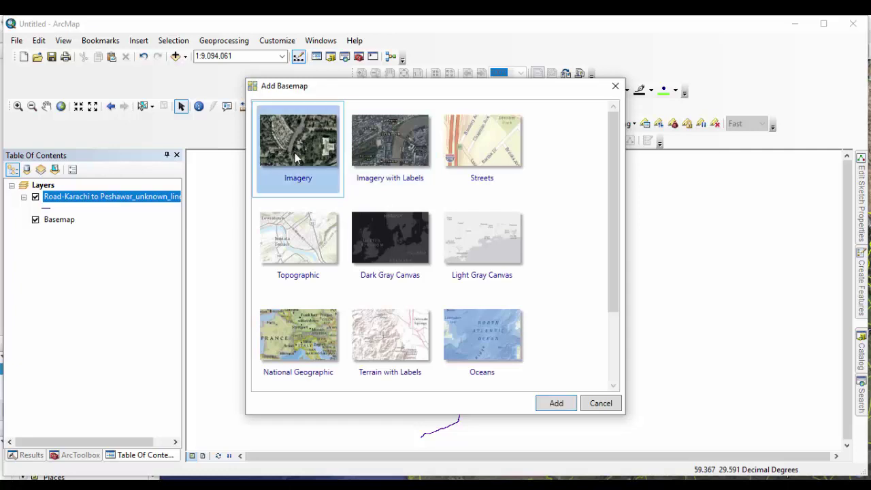
pyautogui.click(557, 404)
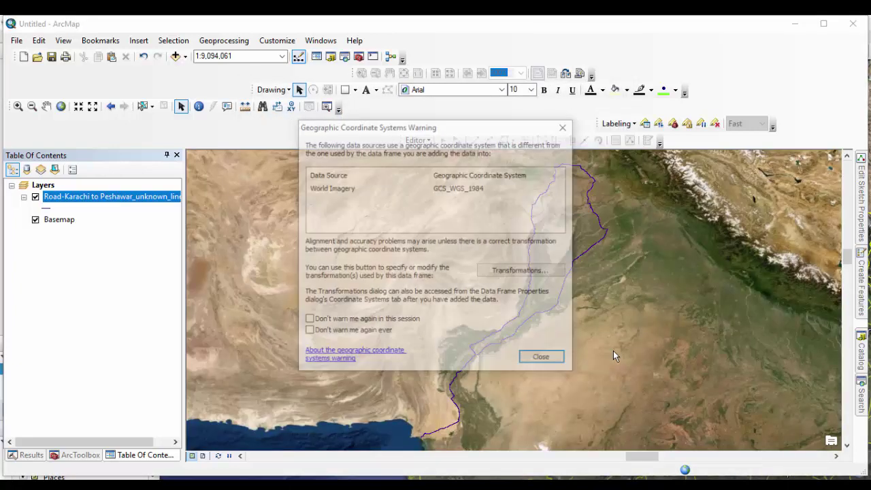
pyautogui.click(542, 358)
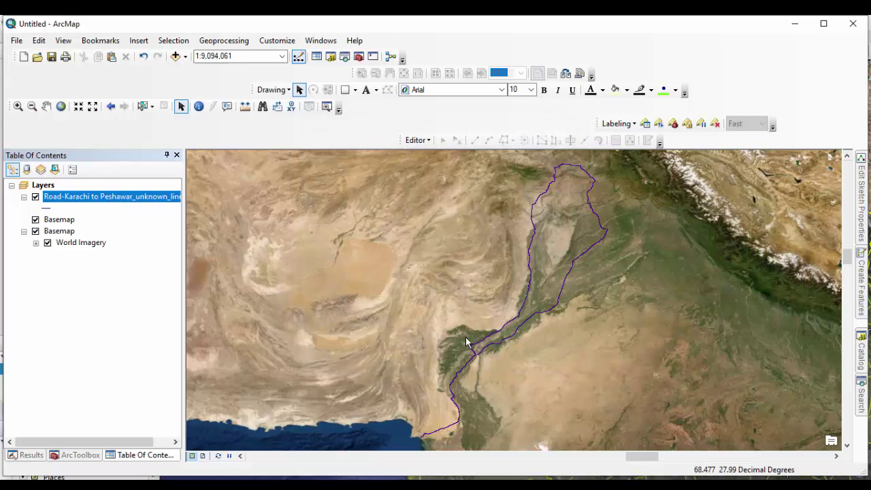
# Step: Zoom in on the riverside road junction, toggling the road layer off and on to compare
pyautogui.click(19, 107)
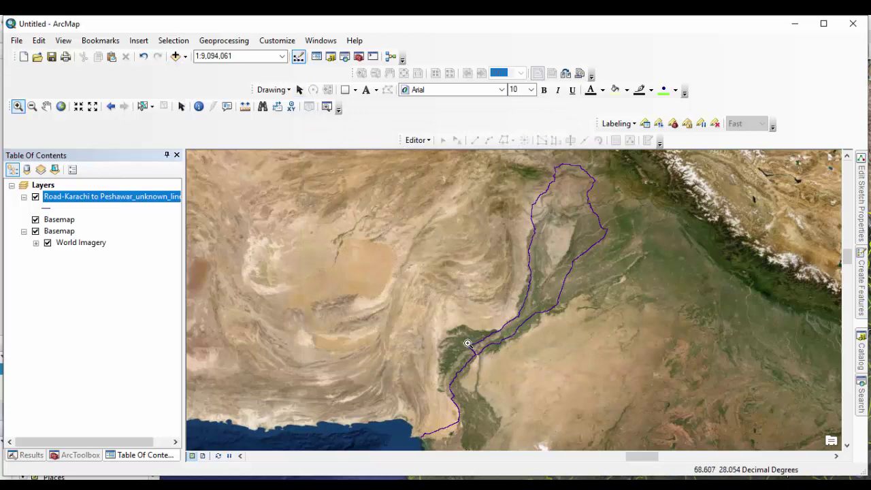
pyautogui.moveTo(468, 344); pyautogui.dragTo(498, 341)
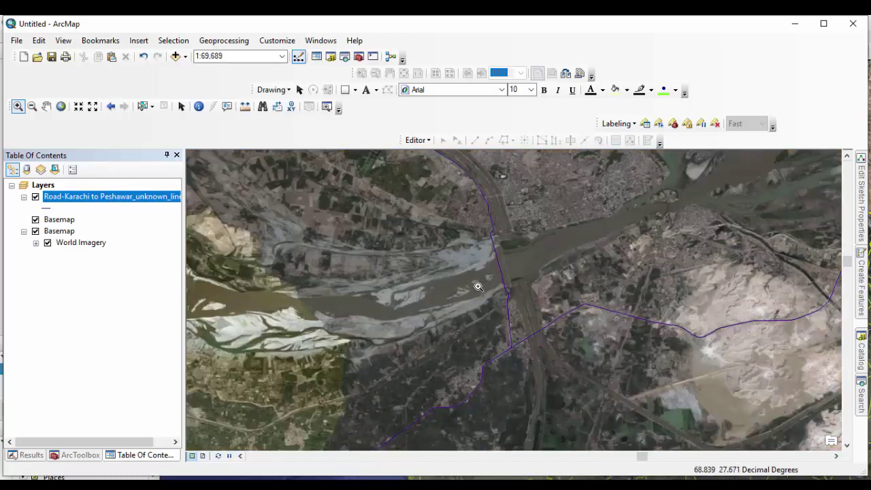
pyautogui.moveTo(530, 340); pyautogui.dragTo(580, 368)
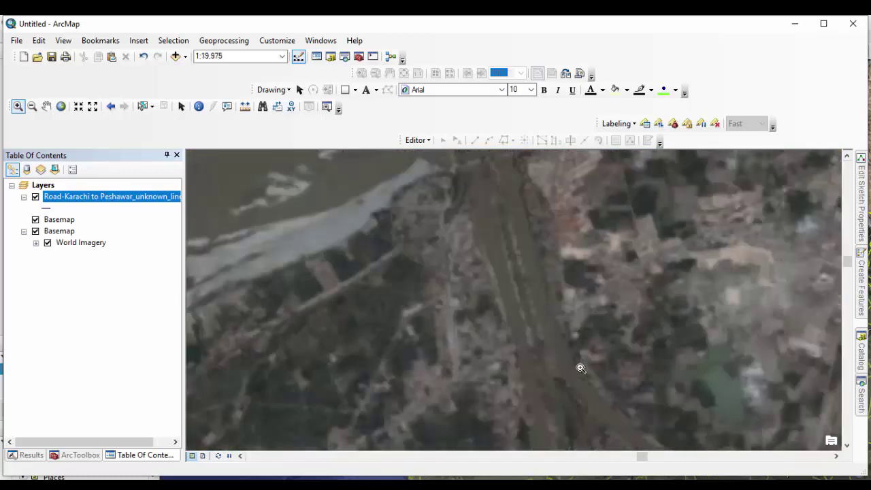
pyautogui.click(35, 196)
pyautogui.click(49, 197)
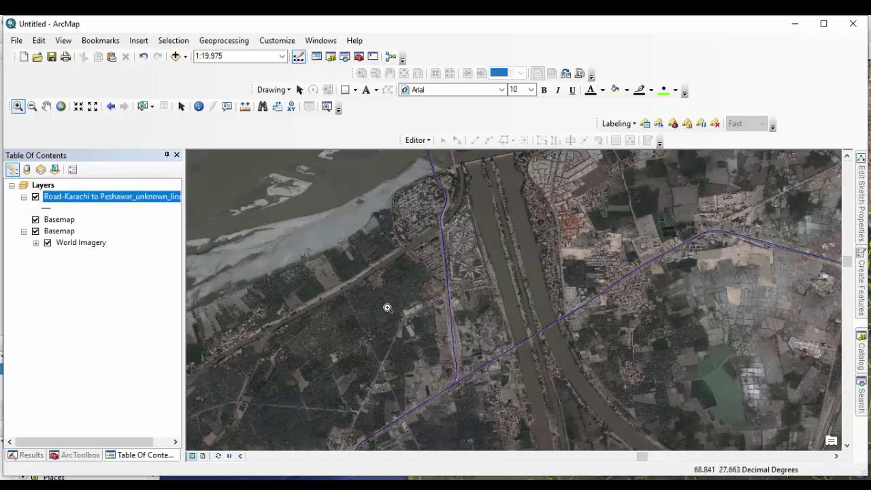
pyautogui.moveTo(401, 307); pyautogui.dragTo(526, 402)
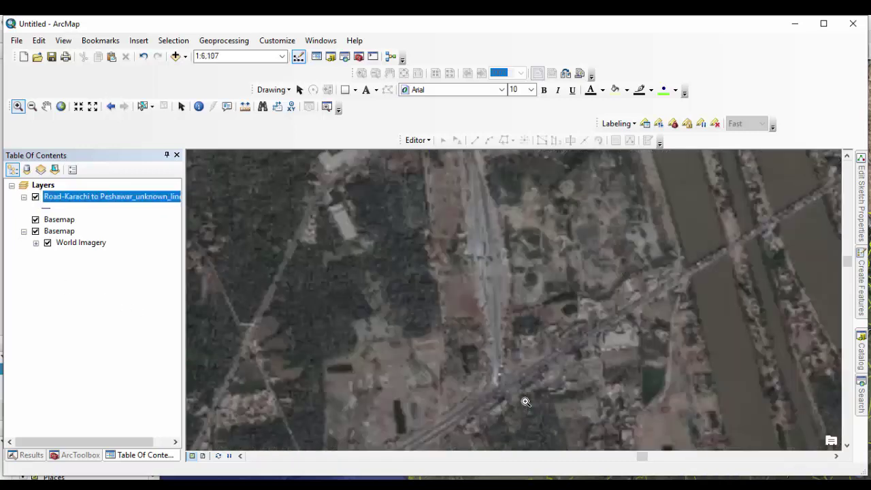
# Step: Give the road layer the red Highway line symbol at width 3.40
pyautogui.click(36, 197)
pyautogui.click(48, 207)
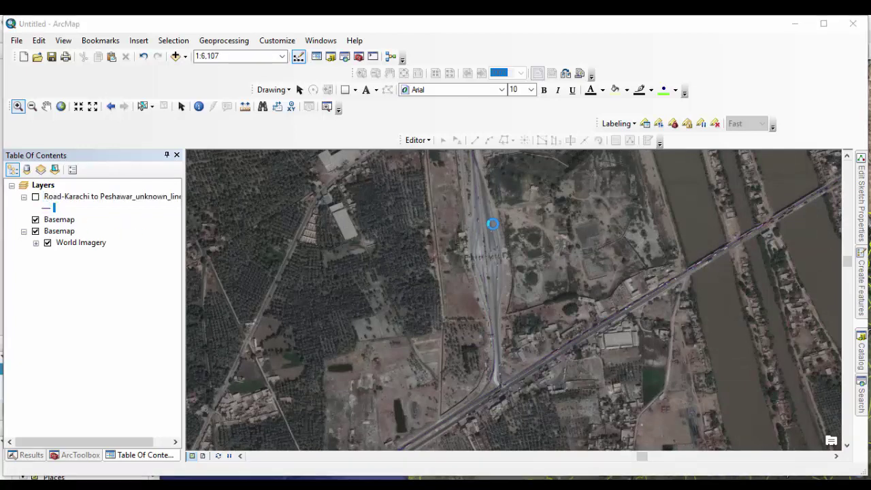
pyautogui.click(520, 261)
pyautogui.click(716, 401)
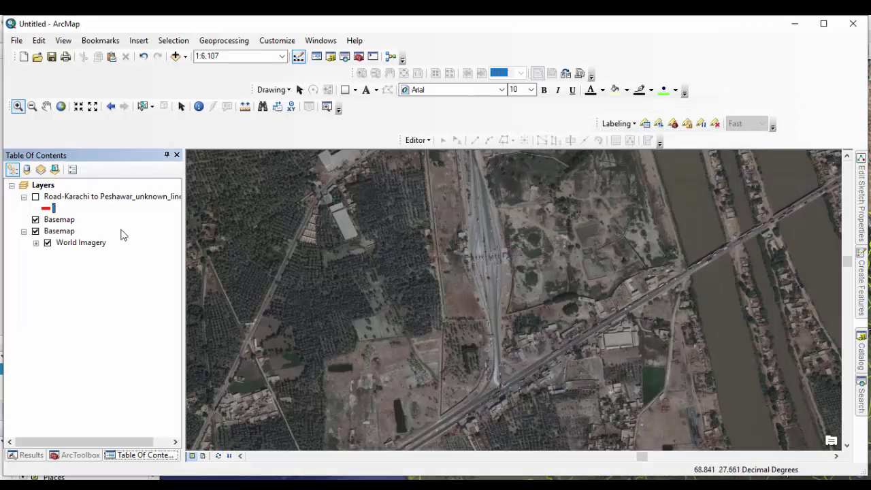
# Step: Toggle the red road line on and off to compare it with the imagery at the junction
pyautogui.click(36, 196)
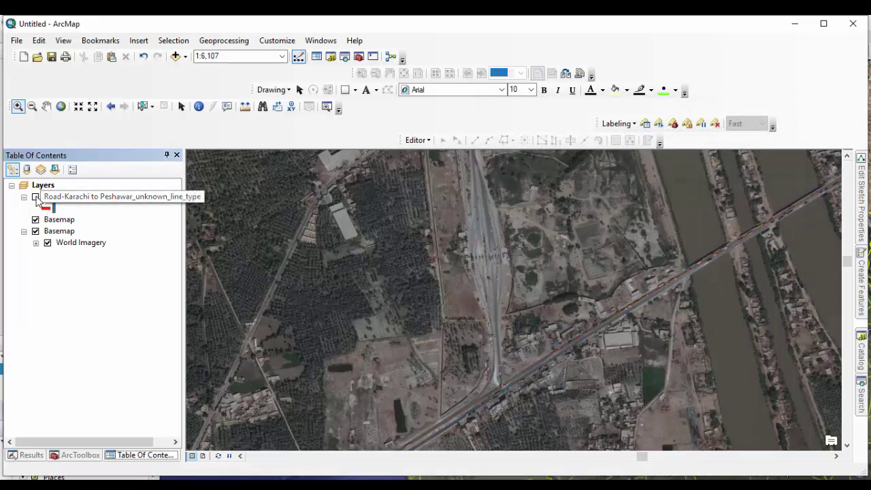
pyautogui.click(36, 196)
pyautogui.click(36, 197)
pyautogui.click(560, 404)
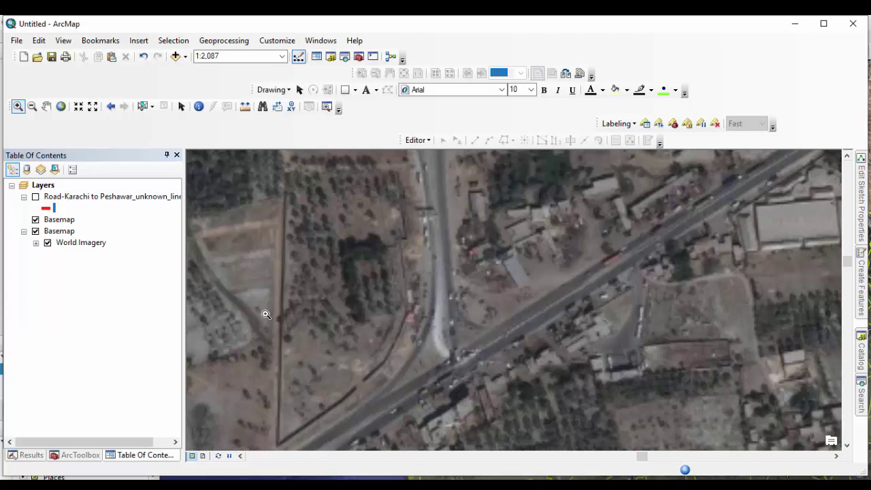
pyautogui.click(35, 196)
pyautogui.click(36, 197)
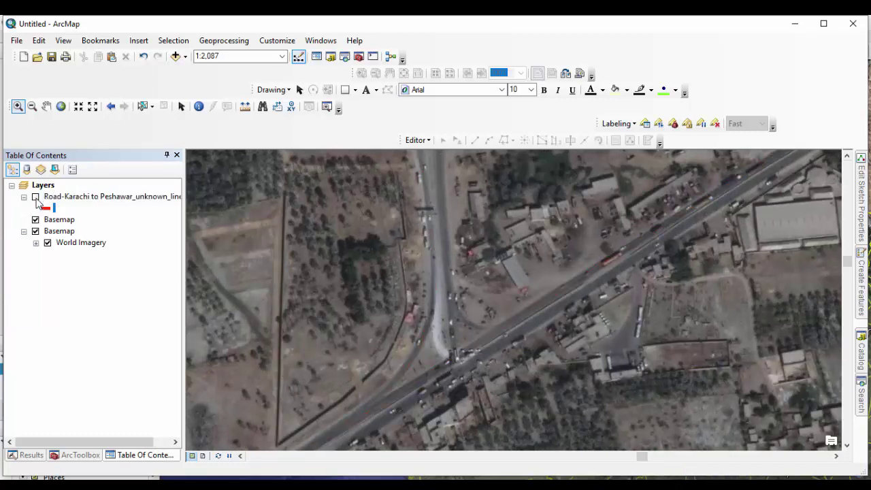
pyautogui.click(35, 196)
pyautogui.click(36, 197)
pyautogui.click(36, 197)
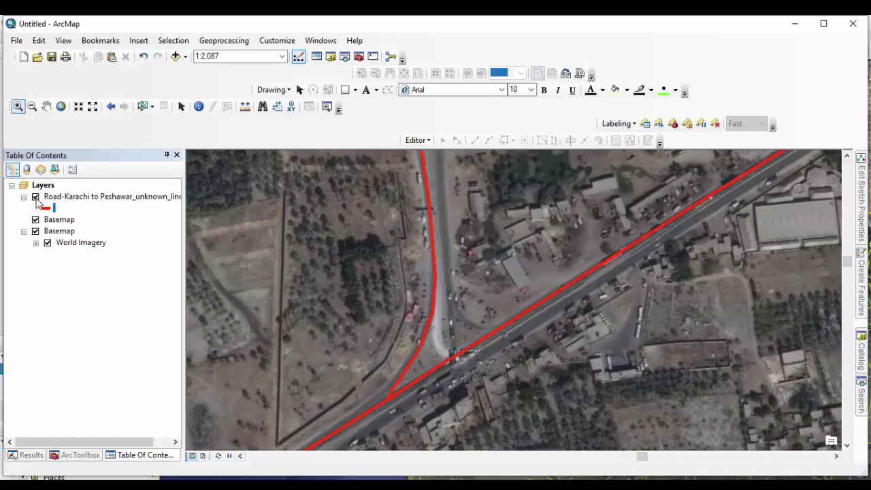
pyautogui.click(36, 197)
# Step: Zoom to the whole Karachi–Peshawar road layer and show it over the full view
pyautogui.rightClick(95, 196)
pyautogui.click(105, 270)
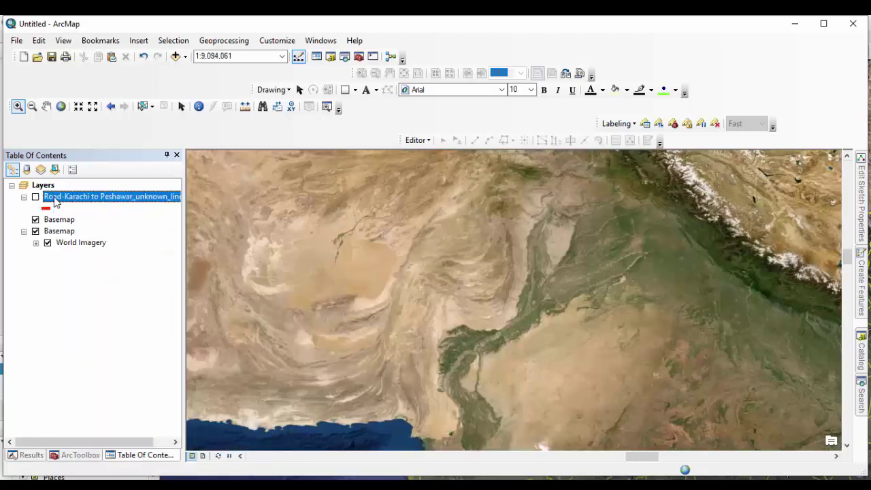
pyautogui.click(36, 197)
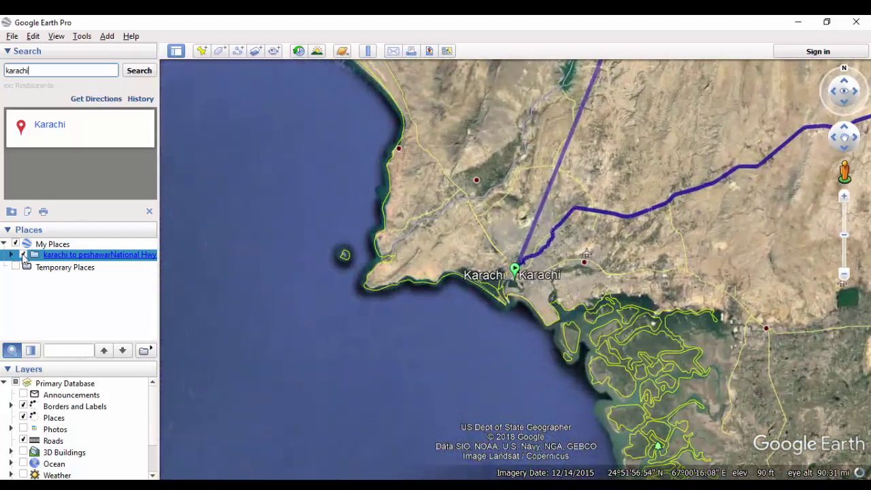
# Step: Hide the highway route and search 'city school' to list Karachi's City School campuses
pyautogui.click(23, 254)
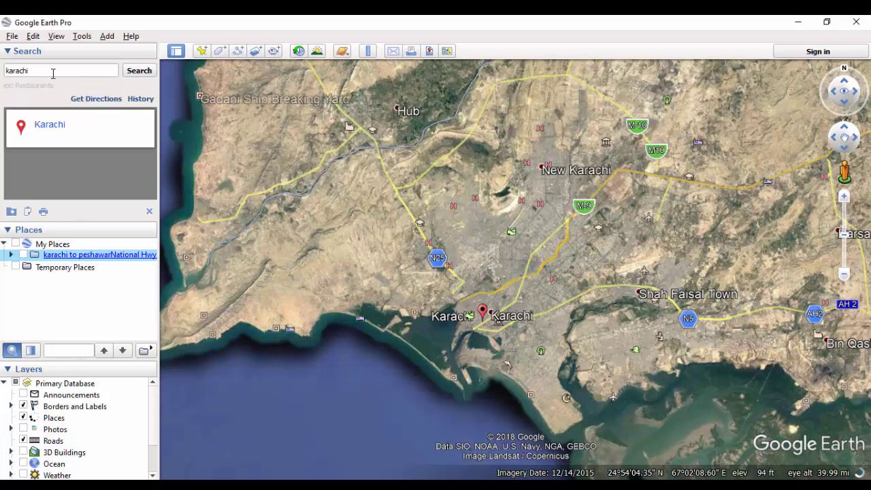
pyautogui.doubleClick(52, 72)
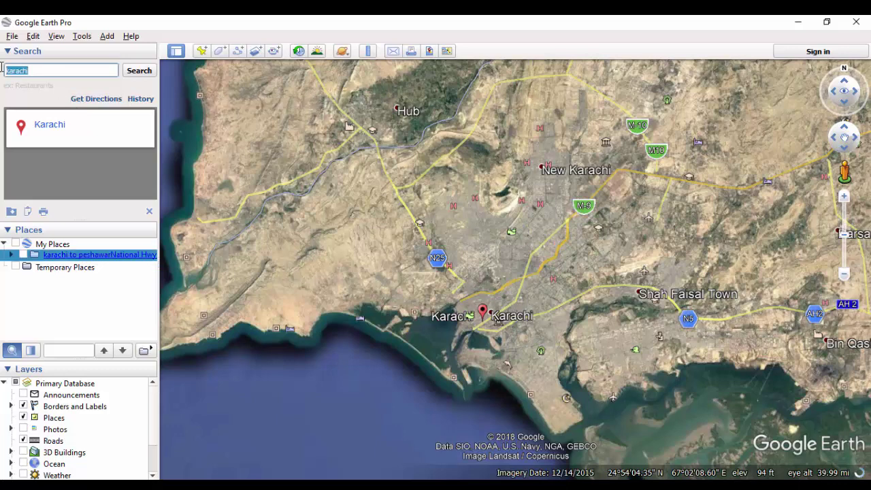
pyautogui.write('dity scholl')
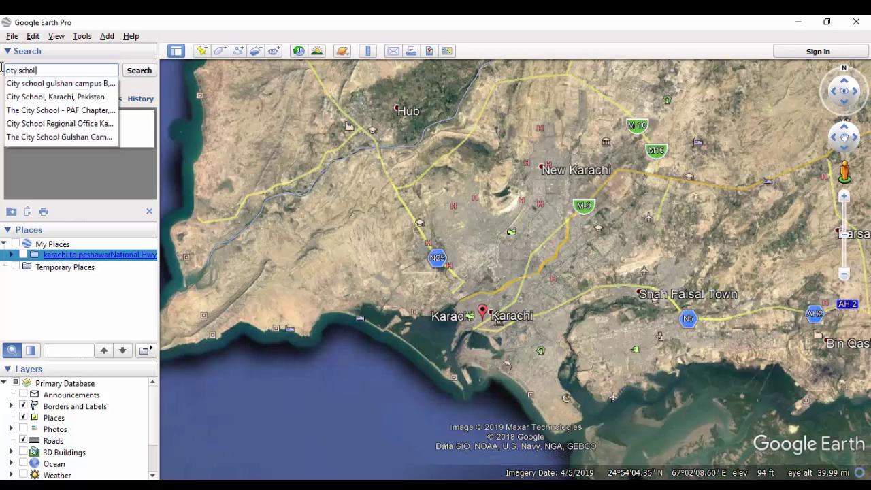
pyautogui.press('BackSpace')
pyautogui.press('BackSpace')
pyautogui.write('ol')
pyautogui.click(147, 74)
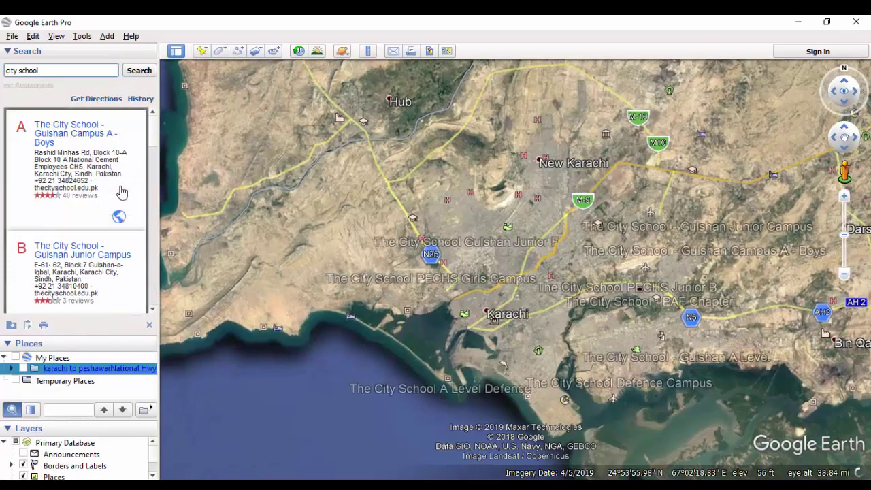
pyautogui.scroll(-3, 83, 196)
pyautogui.scroll(-15, 83, 196)
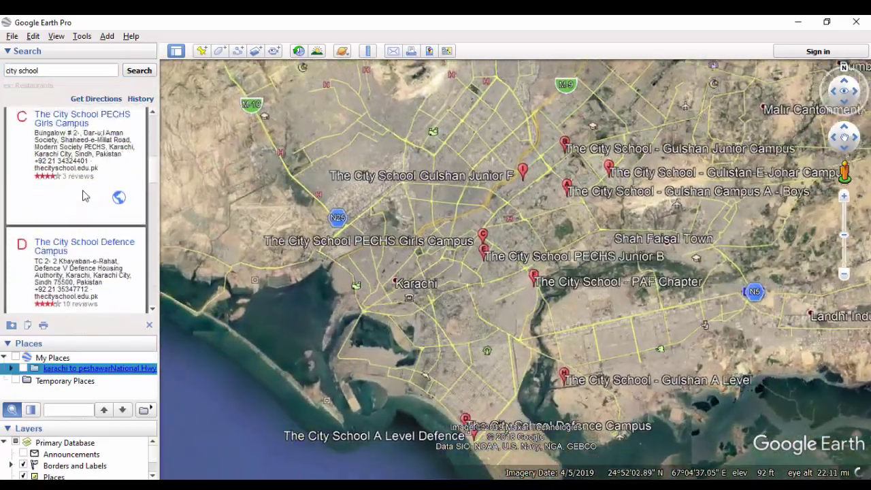
pyautogui.scroll(-2, 83, 189)
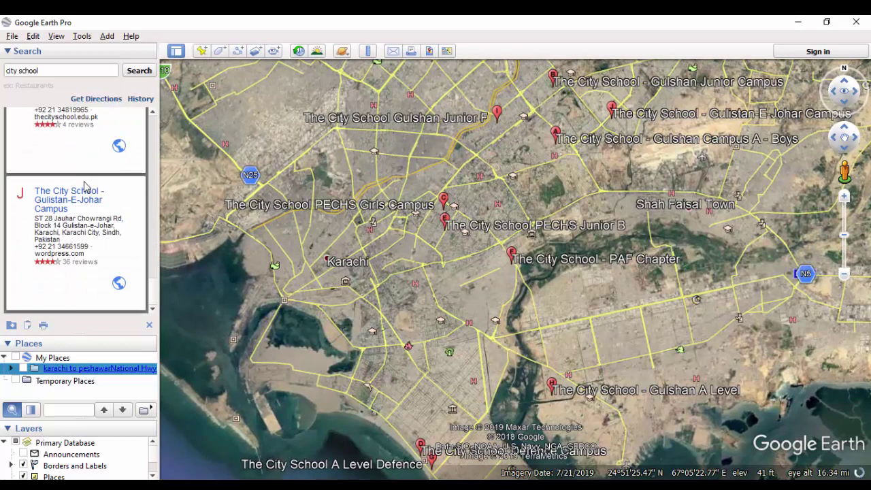
pyautogui.scroll(12, 91, 201)
# Step: Copy all the City School search results into My Places
pyautogui.scroll(4, 94, 204)
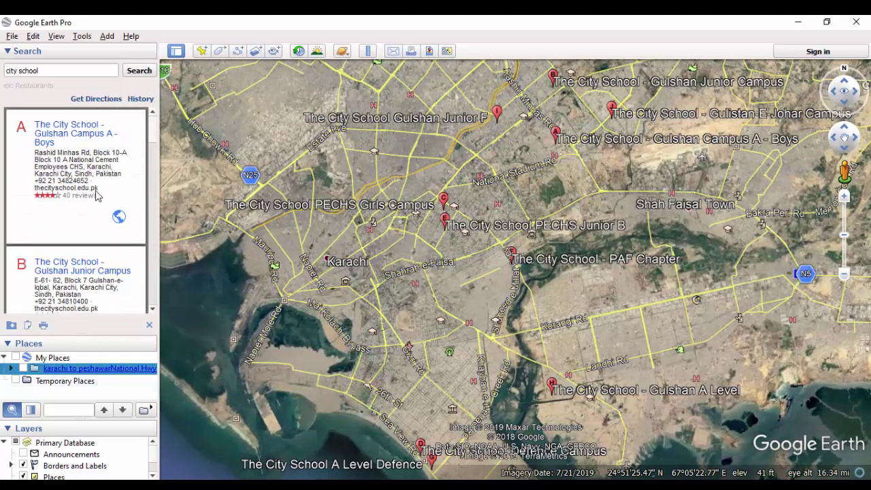
pyautogui.scroll(-15, 95, 197)
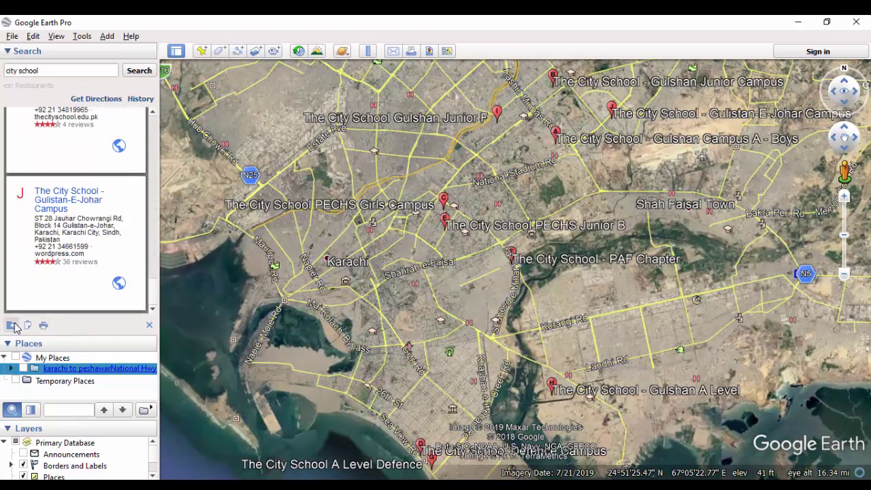
pyautogui.click(11, 325)
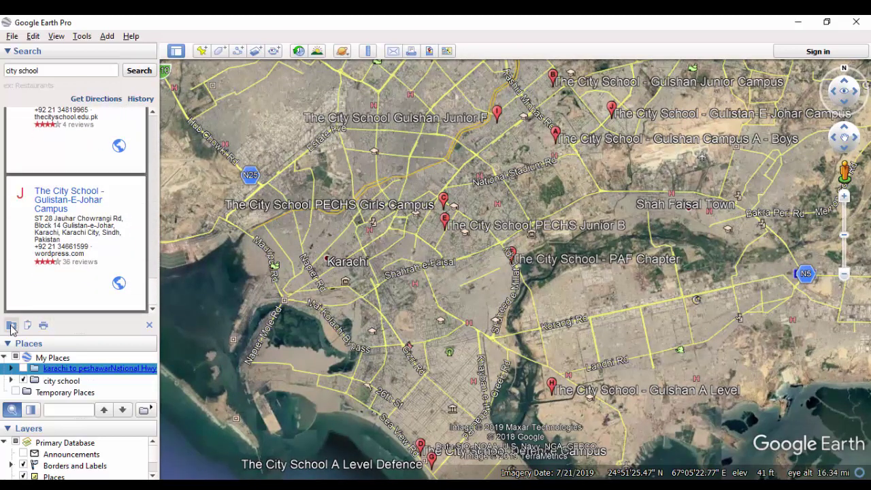
# Step: Save the city school folder to Downloads as city school karachi.kmz
pyautogui.rightClick(76, 382)
pyautogui.click(114, 311)
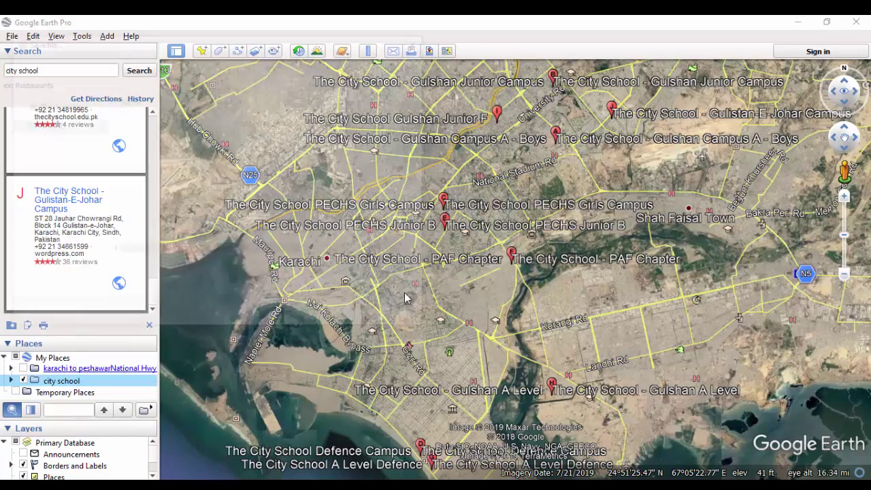
pyautogui.click(126, 271)
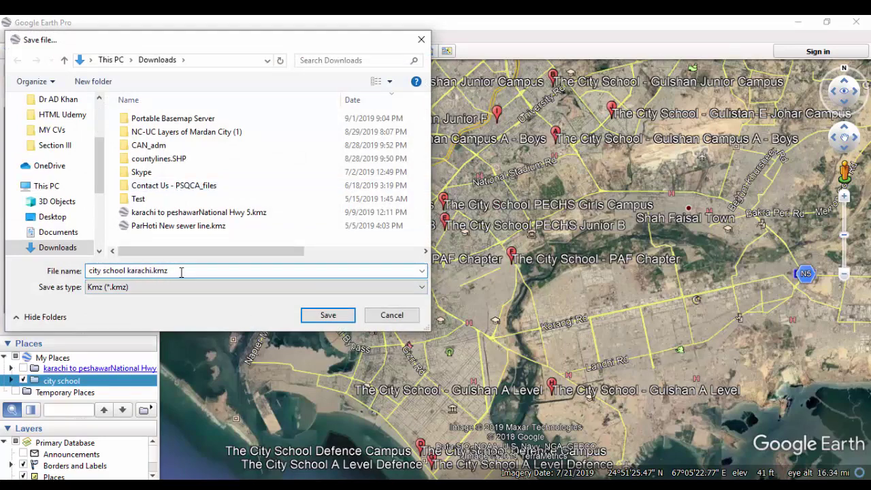
pyautogui.press('Return')
pyautogui.click(800, 24)
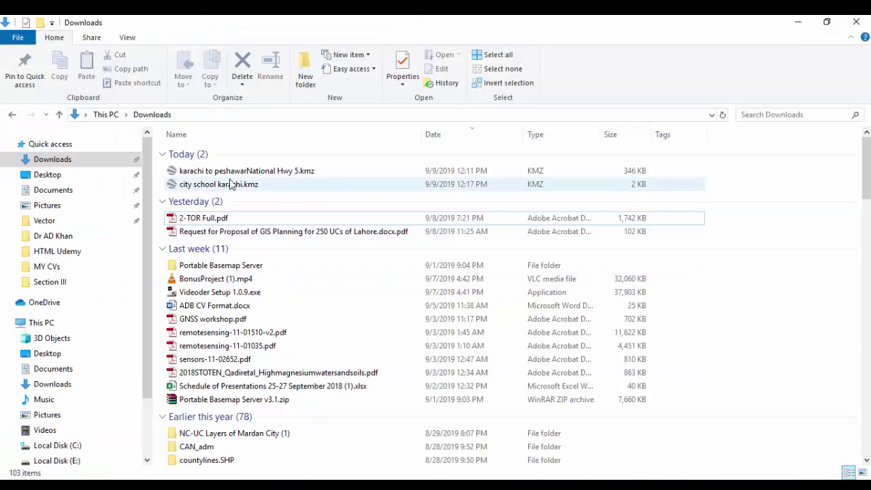
# Step: Load city school karachi.kmz, hide the route overlay, and zoom onto the school points
pyautogui.moveTo(229, 184); pyautogui.dragTo(596, 392)
pyautogui.click(45, 55)
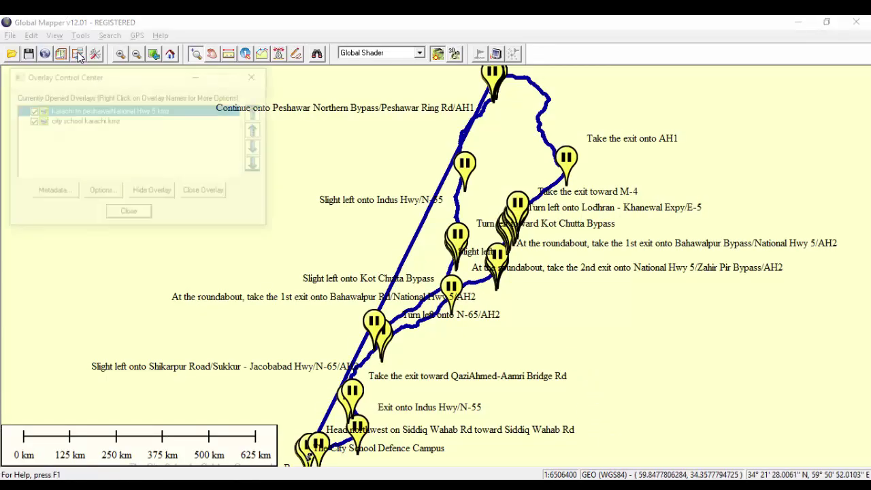
pyautogui.click(130, 214)
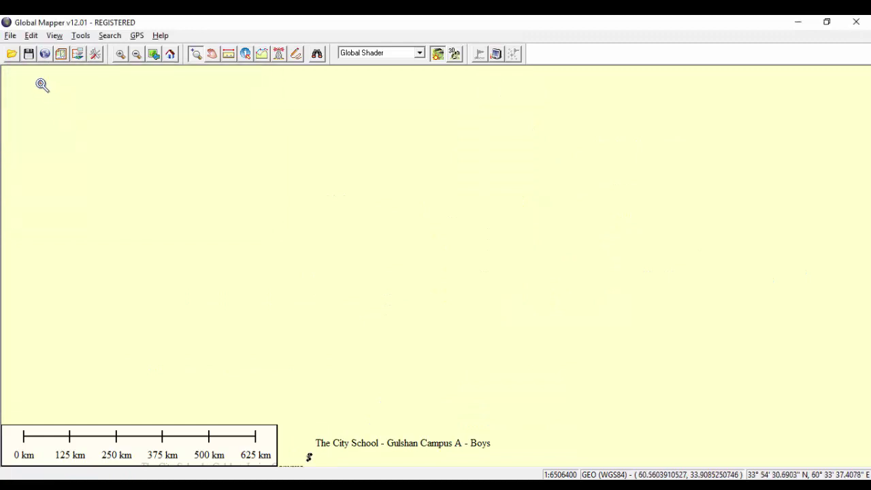
pyautogui.click(195, 53)
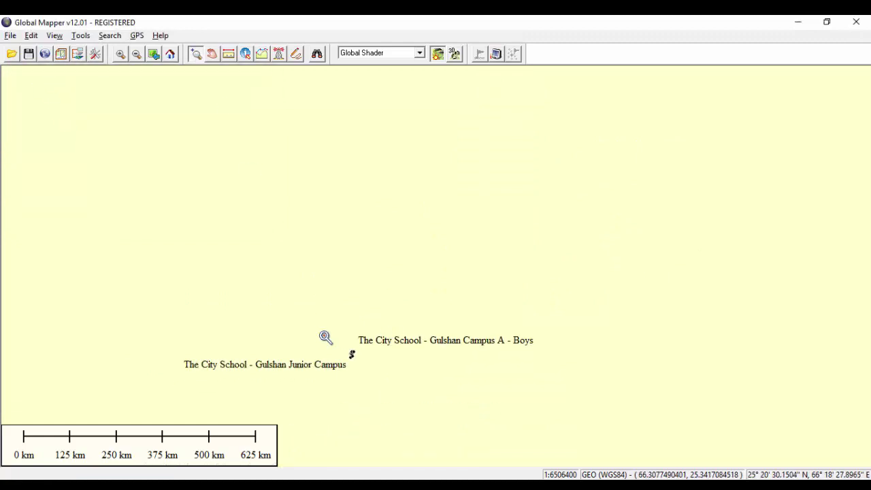
pyautogui.moveTo(329, 344); pyautogui.dragTo(398, 397)
pyautogui.moveTo(314, 162); pyautogui.dragTo(437, 253)
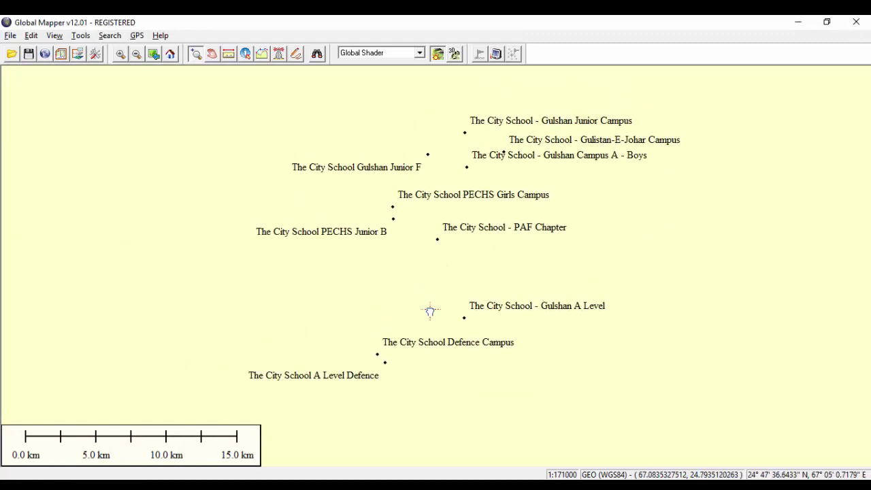
# Step: Export the school points as shapefile 'City Schools Karachi', split by feature description
pyautogui.click(10, 35)
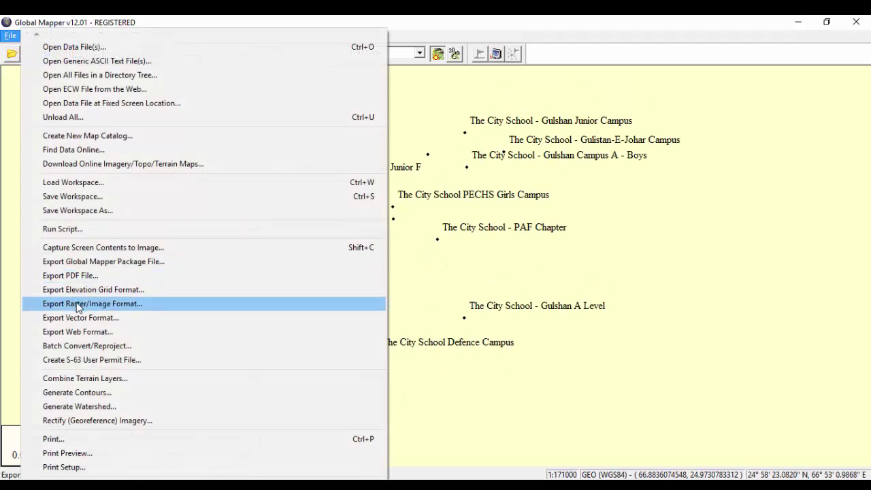
pyautogui.click(98, 318)
pyautogui.click(409, 282)
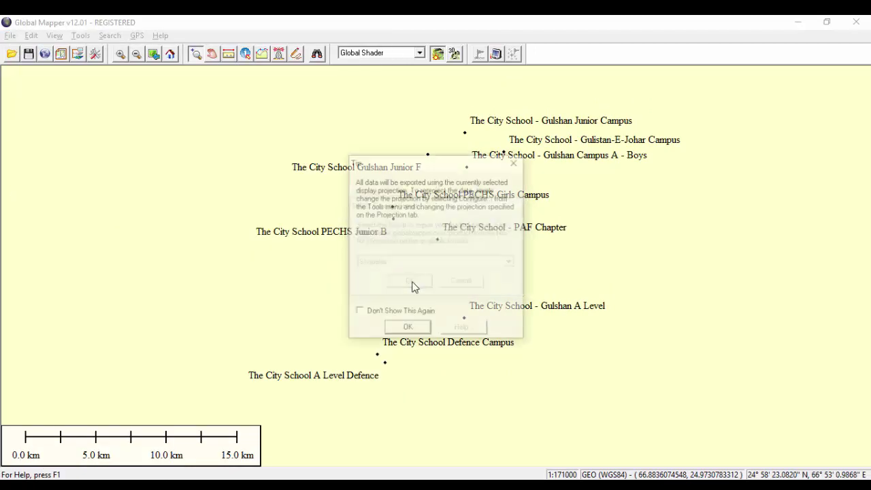
pyautogui.click(410, 325)
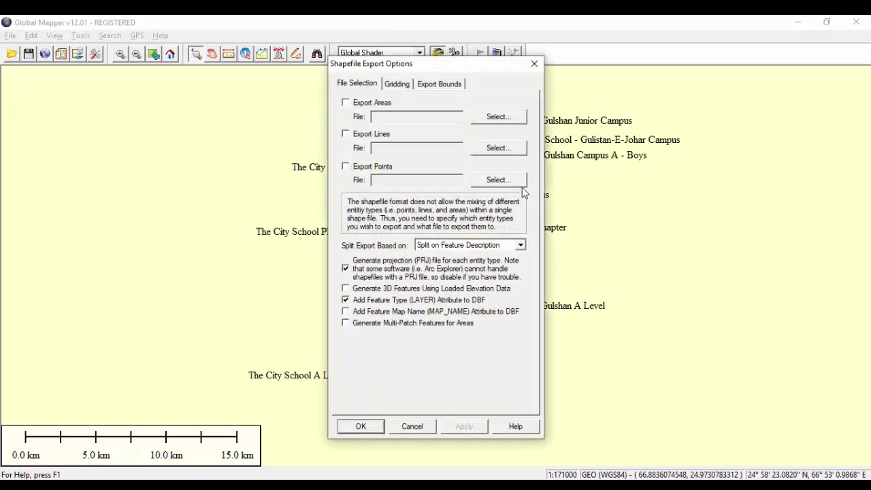
pyautogui.click(347, 167)
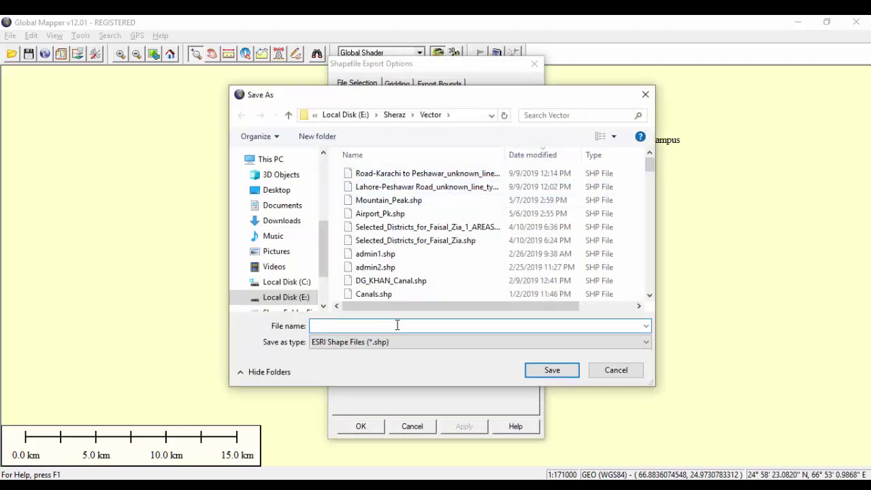
pyautogui.write('City Schools Karachi')
pyautogui.press('Return')
pyautogui.click(499, 244)
pyautogui.click(469, 272)
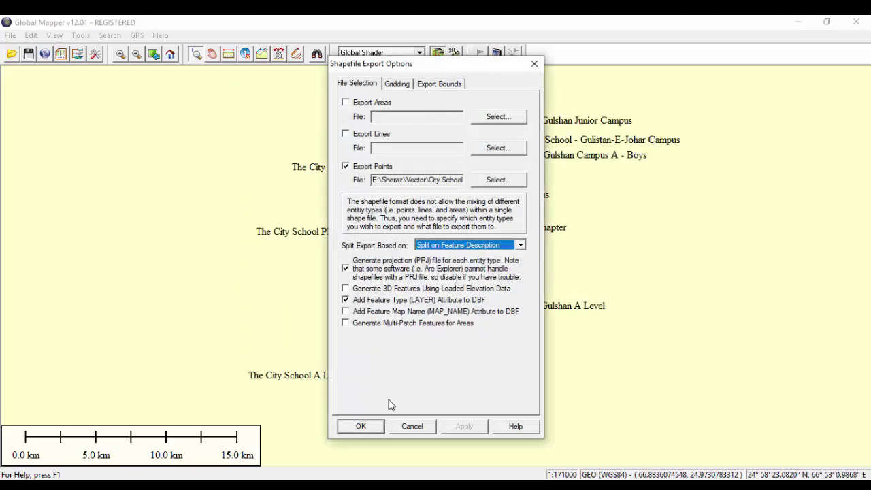
pyautogui.click(360, 426)
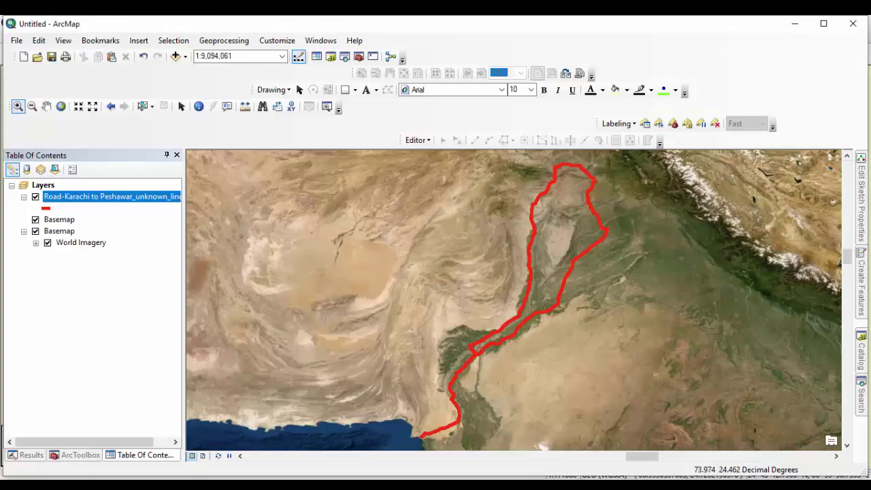
# Step: Add the City Schools Karachi point shapefile to the map
pyautogui.rightClick(43, 185)
pyautogui.click(72, 196)
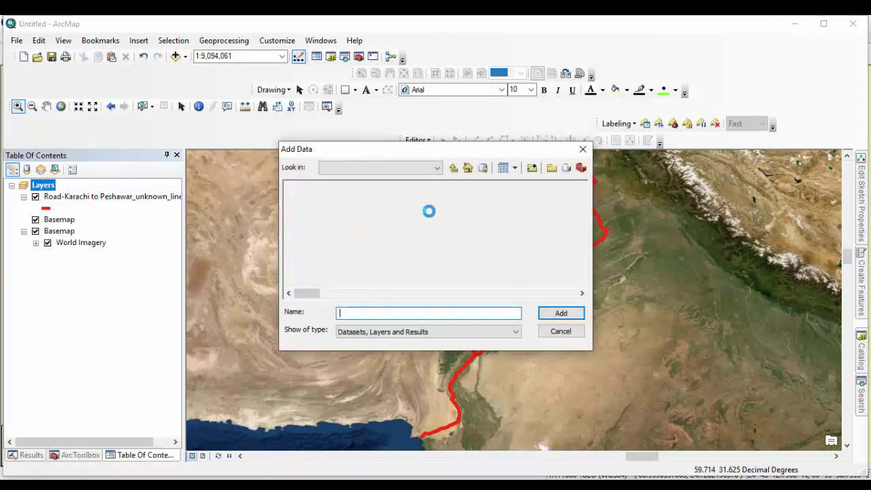
pyautogui.scroll(-2, 430, 215)
pyautogui.scroll(-3, 430, 215)
pyautogui.click(430, 218)
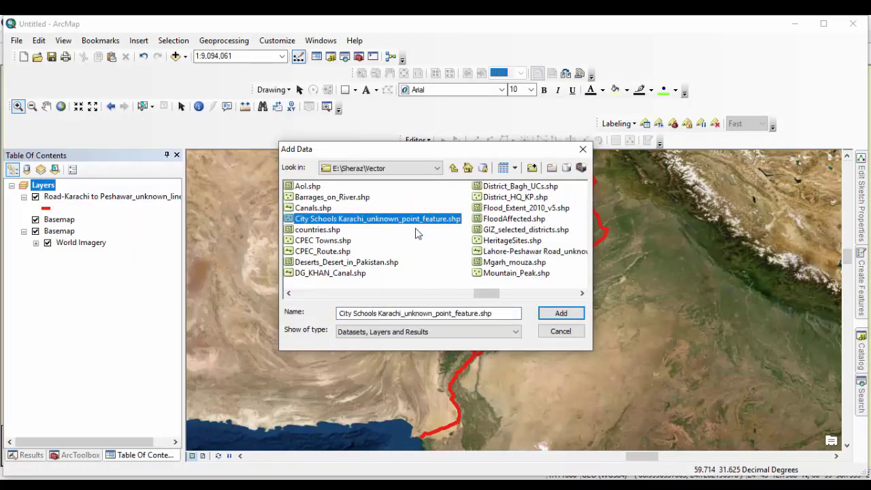
pyautogui.click(562, 313)
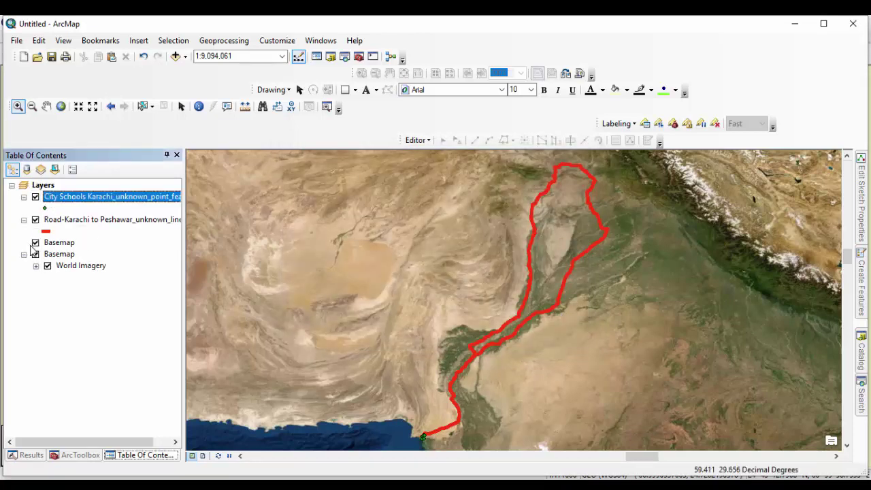
# Step: Hide the Karachi to Peshawar road layer and zoom to the school points
pyautogui.click(36, 219)
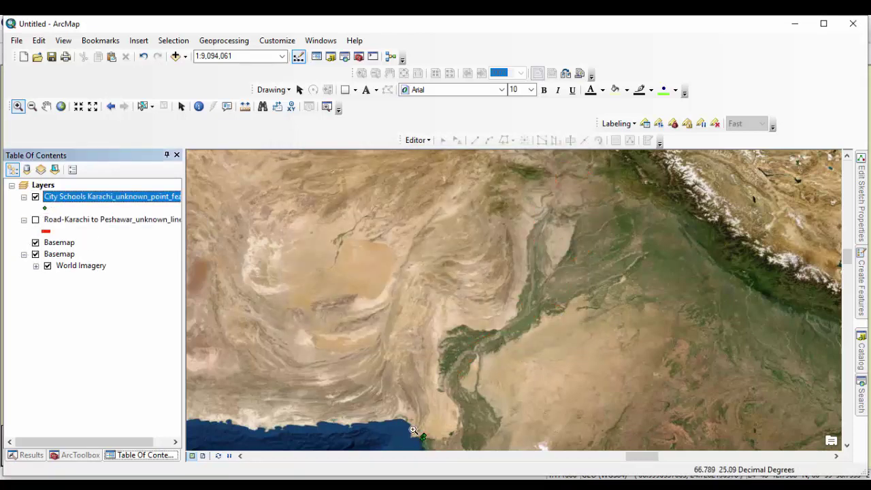
pyautogui.rightClick(75, 199)
pyautogui.click(119, 261)
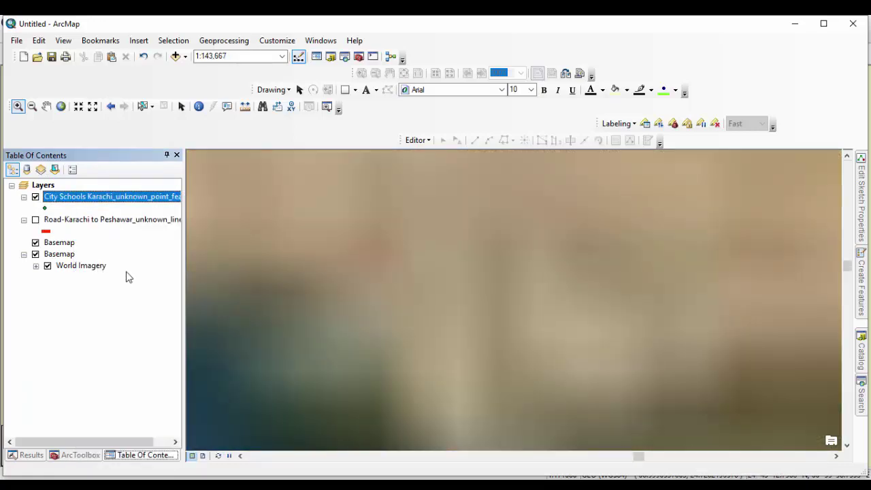
# Step: Review the schools' NAME values in the City Schools Karachi attribute table
pyautogui.rightClick(132, 197)
pyautogui.click(187, 233)
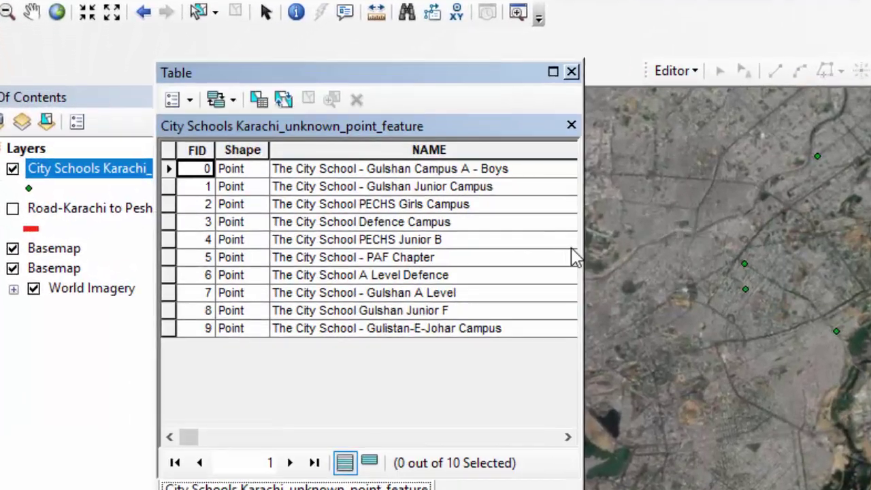
pyautogui.click(372, 170)
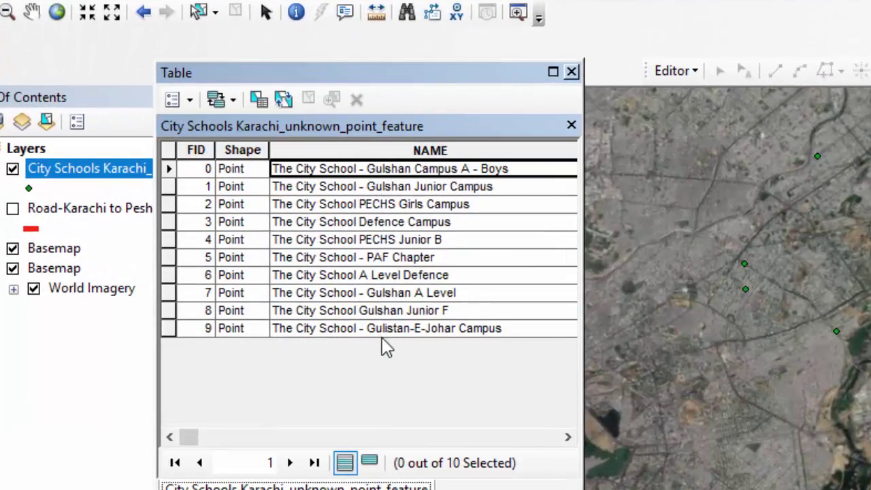
pyautogui.moveTo(191, 436); pyautogui.dragTo(208, 397)
pyautogui.click(572, 72)
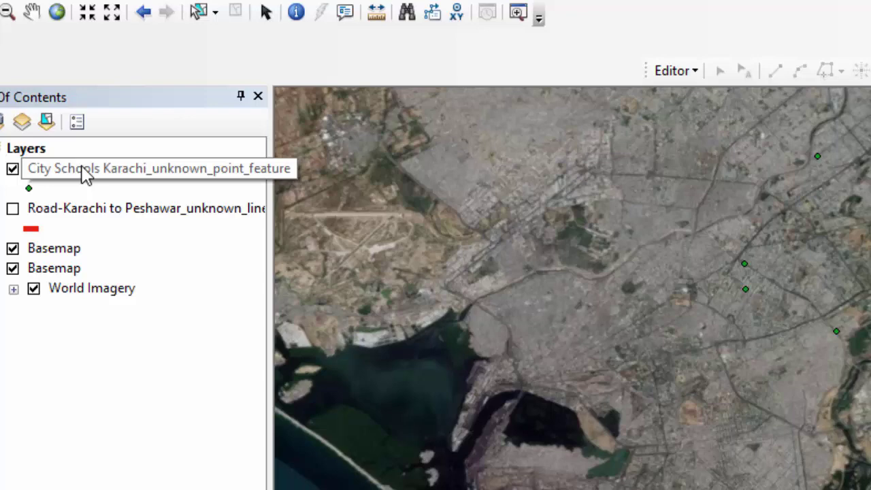
pyautogui.rightClick(85, 173)
# Step: Label school points by name, pan to Gulshan and Johar schools, and bring up their symbol choices
pyautogui.click(136, 414)
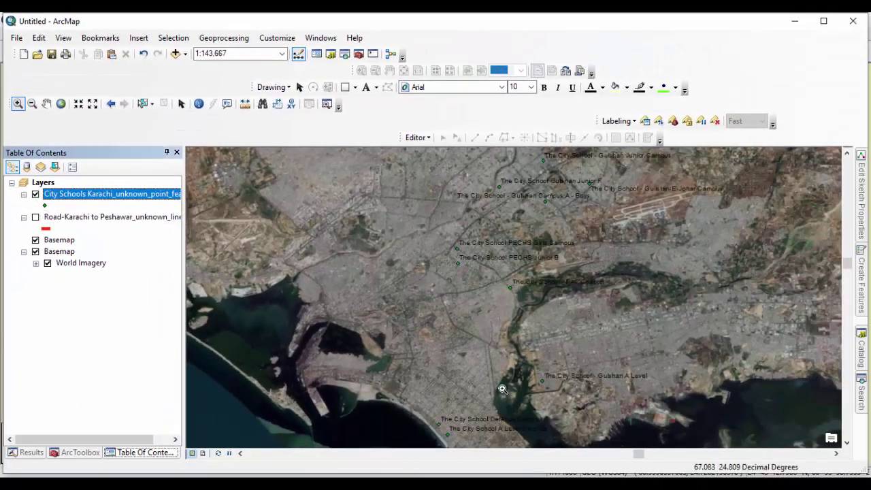
pyautogui.scroll(1, 490, 353)
pyautogui.scroll(-1, 463, 364)
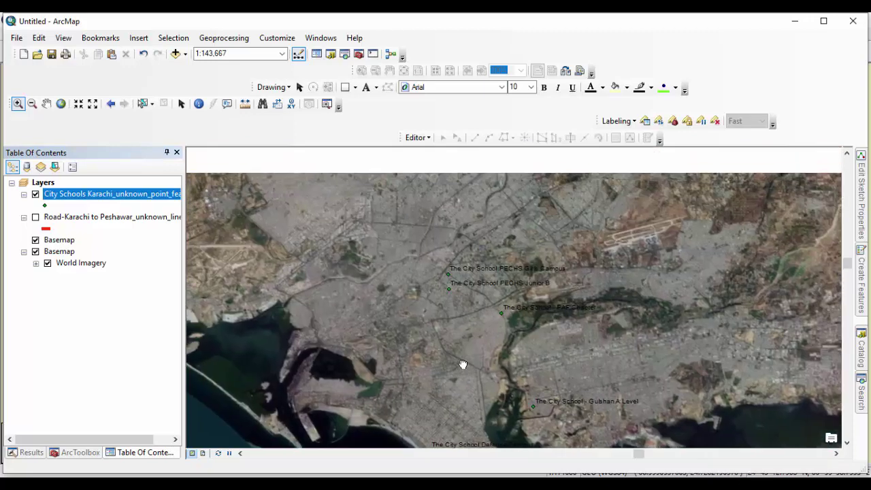
pyautogui.moveTo(462, 241); pyautogui.dragTo(364, 340, button='middle')
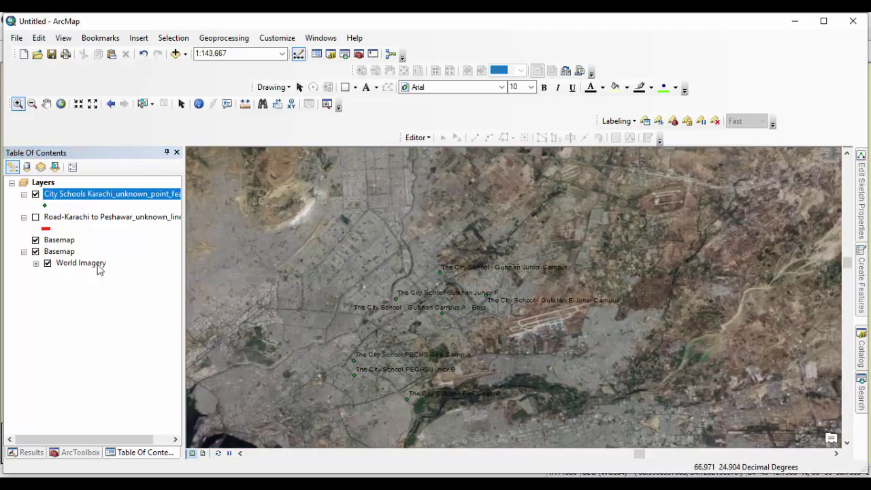
pyautogui.click(45, 205)
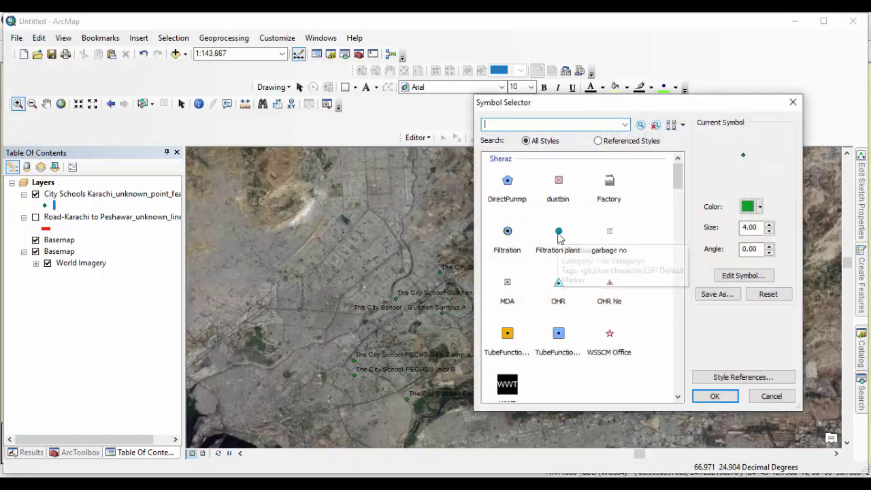
# Step: Apply the Filtration plant marker to the school points, then pan and zoom out toward the coast
pyautogui.click(559, 234)
pyautogui.click(714, 396)
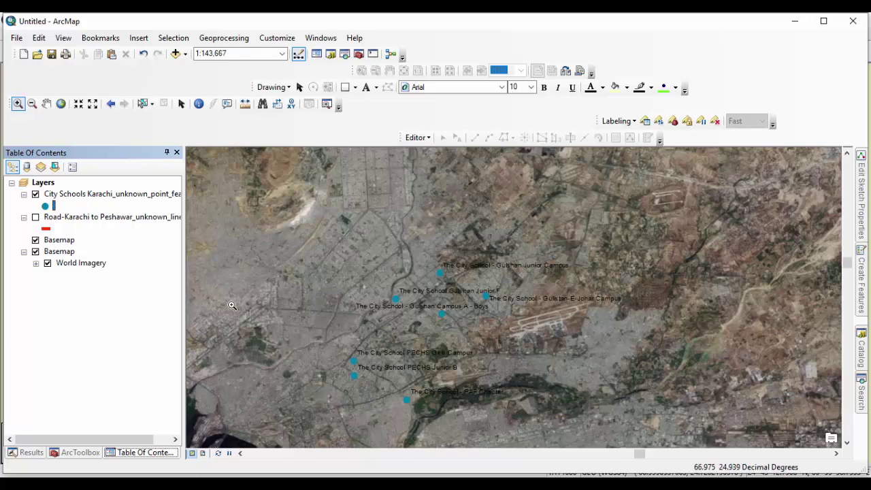
pyautogui.moveTo(323, 361); pyautogui.dragTo(305, 250, button='middle')
pyautogui.scroll(-2, 388, 340)
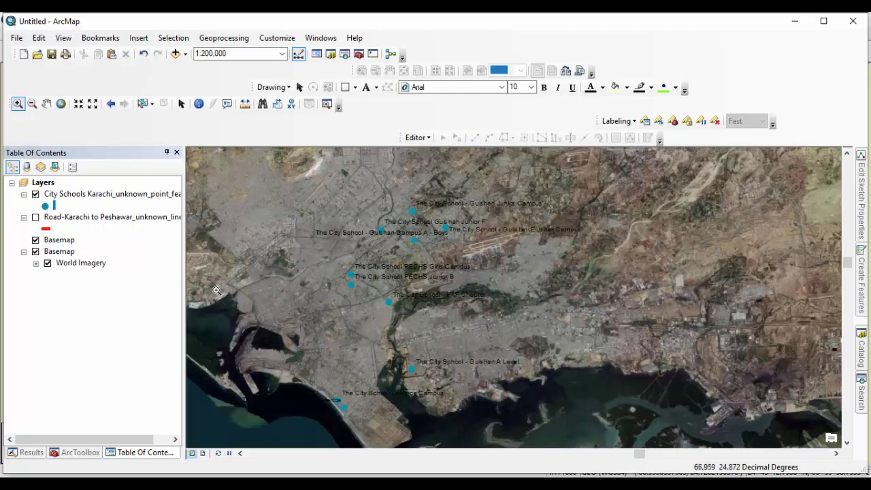
pyautogui.scroll(-1, 356, 331)
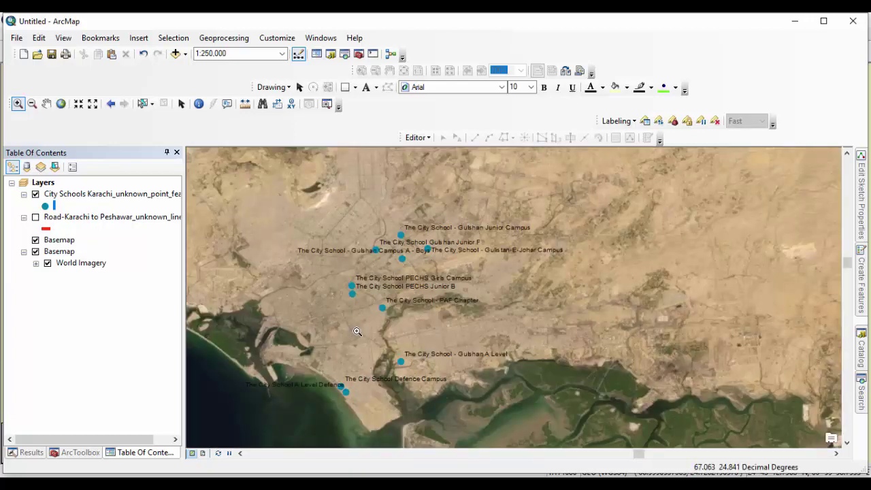
pyautogui.scroll(-1, 356, 331)
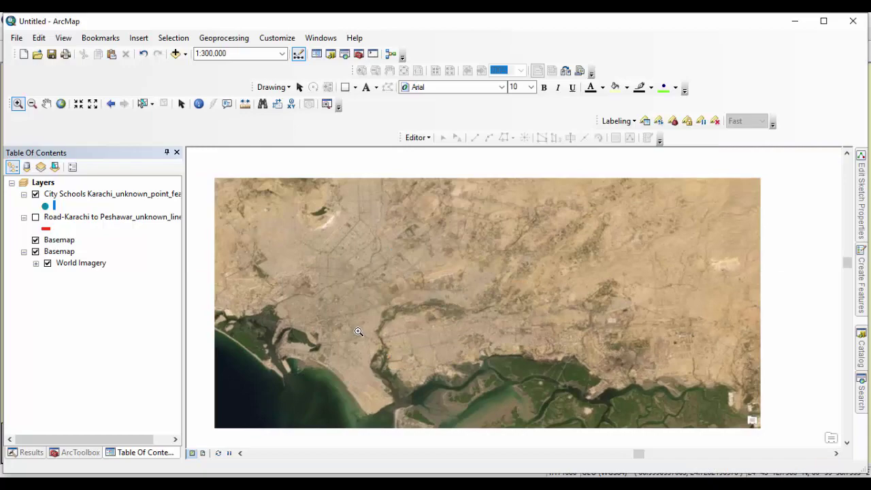